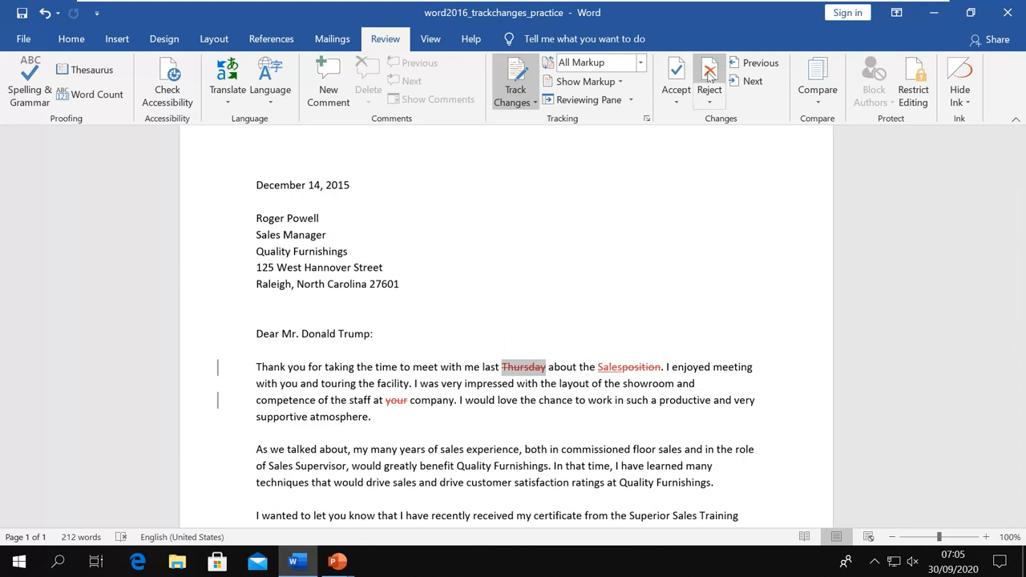
# Reject the deletion of "Thursday" and accept the remaining tracked changes: the insertion of "Sales" and the deletions of "position" and "your".
pyautogui.click(706, 77)
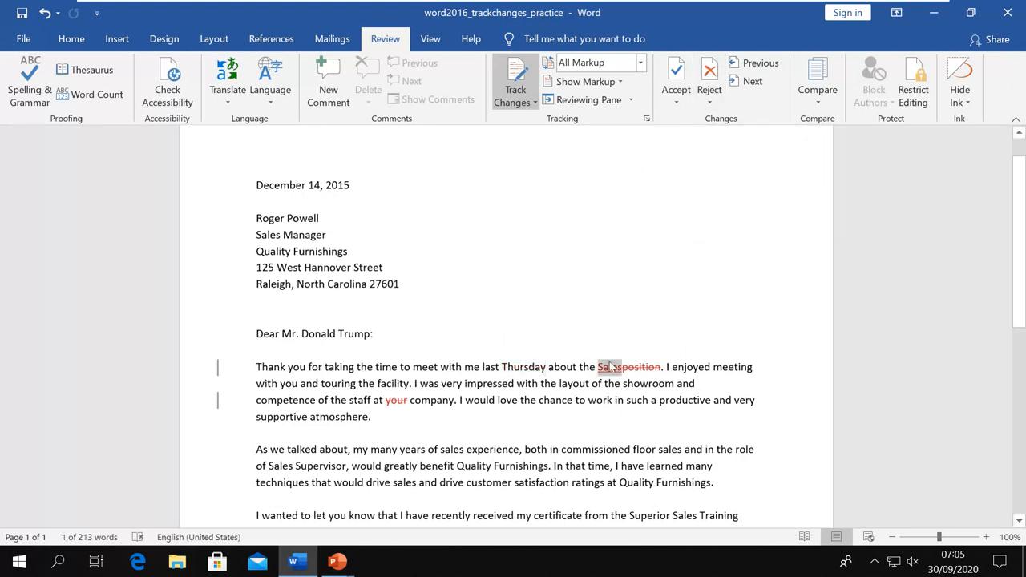
pyautogui.click(677, 76)
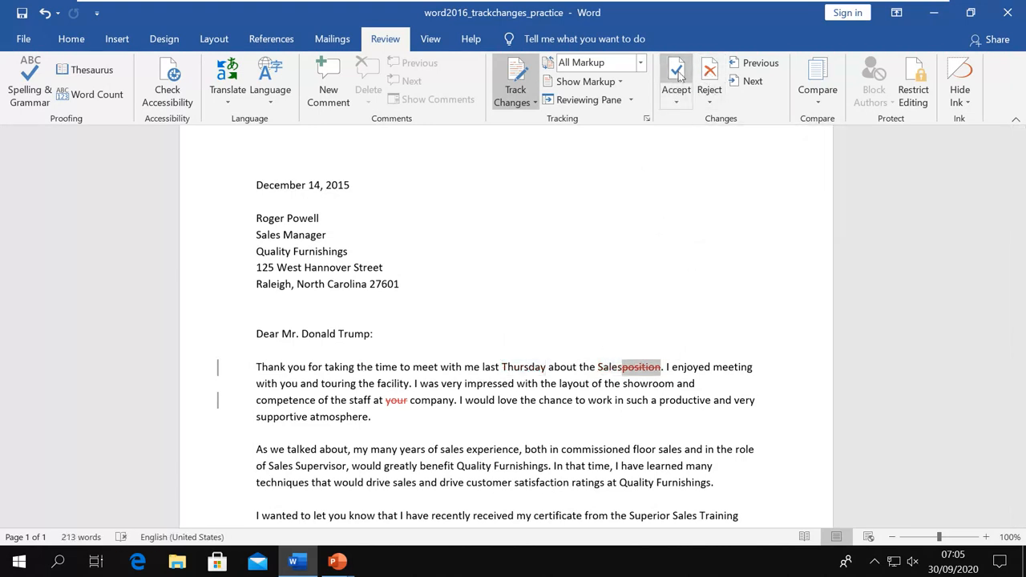
pyautogui.click(678, 75)
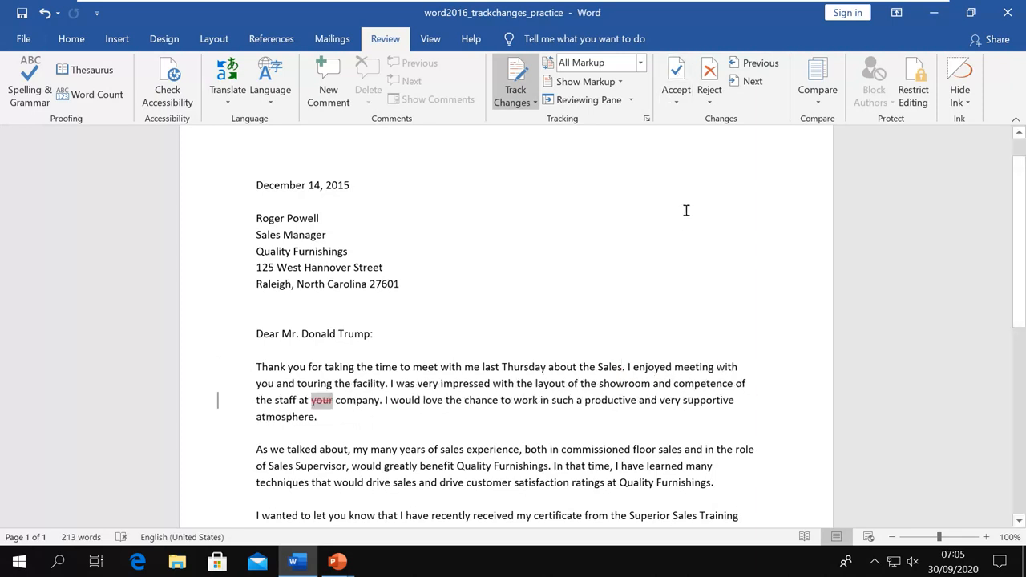
pyautogui.click(678, 76)
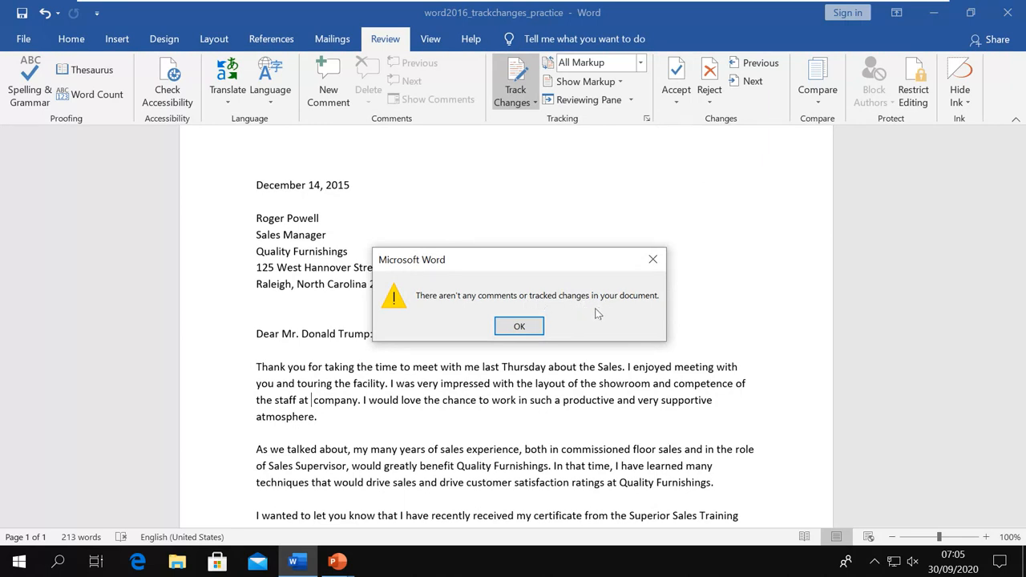
pyautogui.click(514, 325)
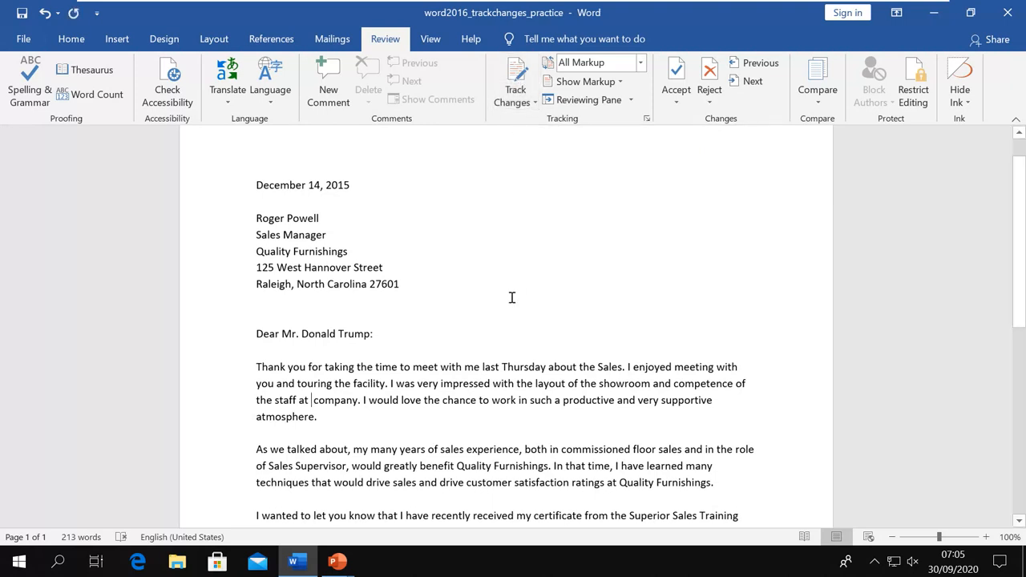
# Undo the accept and reject decisions until the tracked changes in the salutation and first paragraph are restored.
pyautogui.hotkey('ctrl', 'z')
pyautogui.hotkey('ctrl', 'z')
pyautogui.hotkey('ctrl', 'z')
pyautogui.hotkey('ctrl', 'z')
pyautogui.hotkey('ctrl', 'z')
pyautogui.hotkey('ctrl', 'z')
pyautogui.hotkey('ctrl', 'z')
pyautogui.hotkey('ctrl', 'z')
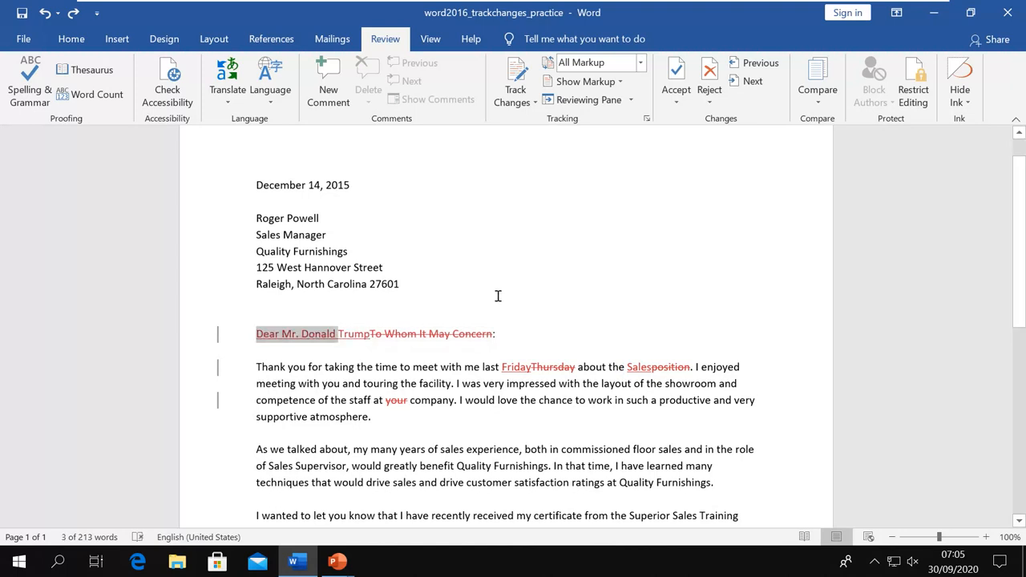
pyautogui.click(677, 106)
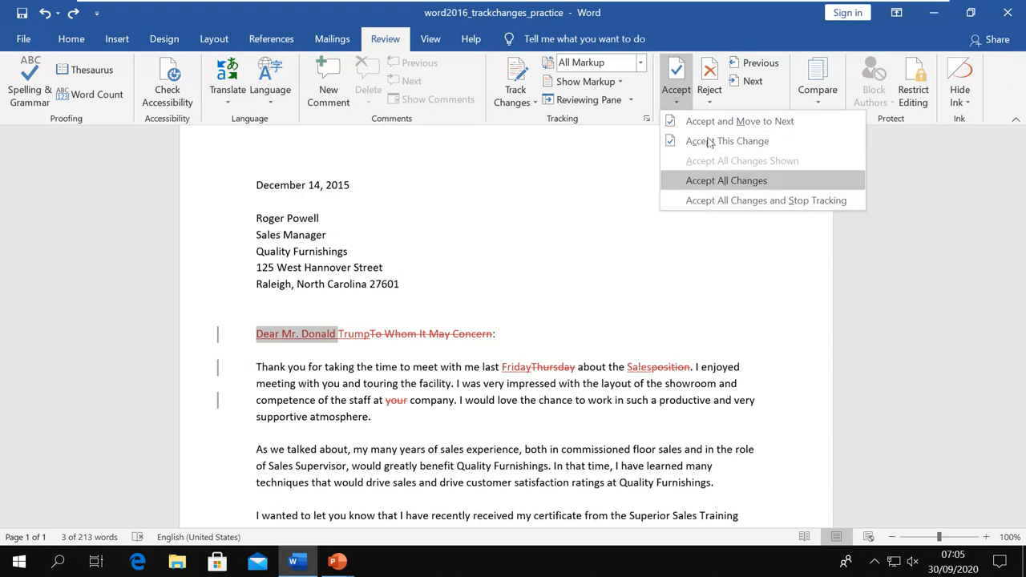
pyautogui.click(713, 106)
pyautogui.click(712, 106)
pyautogui.click(712, 106)
pyautogui.click(712, 106)
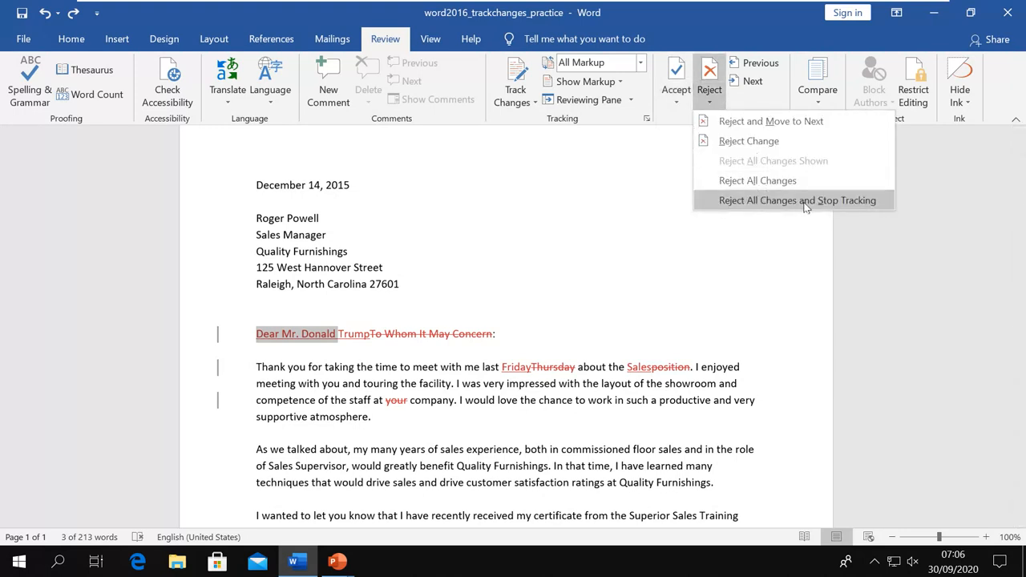
pyautogui.click(676, 207)
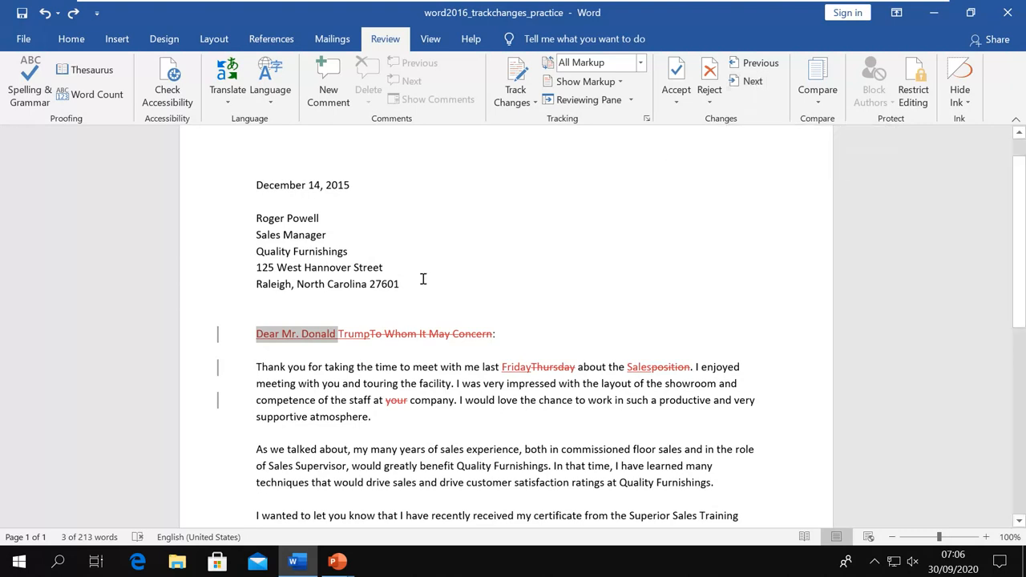
# Step forward through the tracked changes from the salutation to the inserted word "Sales" without accepting or rejecting any.
pyautogui.click(757, 81)
pyautogui.click(753, 81)
pyautogui.click(754, 81)
pyautogui.click(753, 81)
pyautogui.click(753, 81)
pyautogui.click(755, 81)
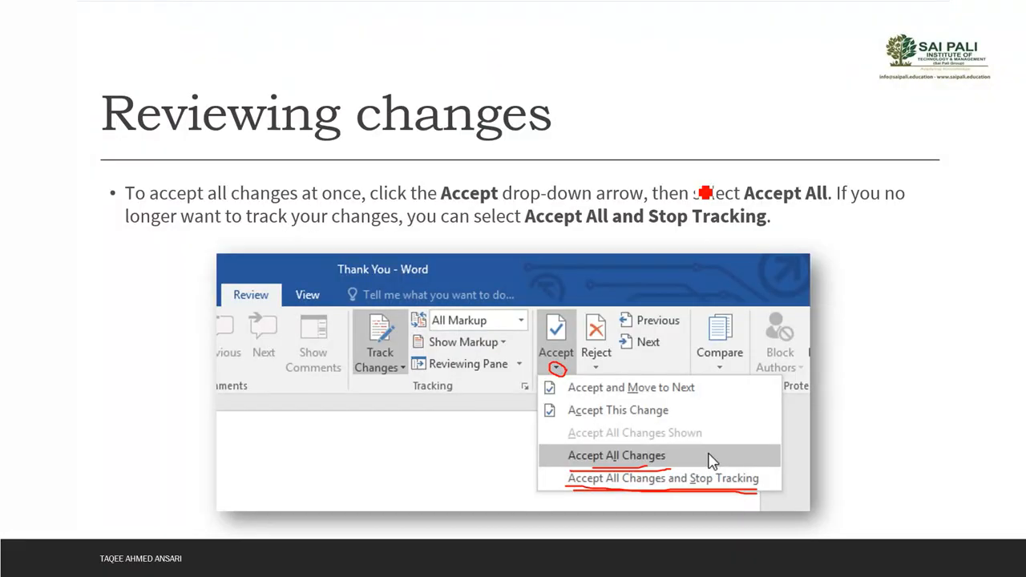
# Advance the slide show to "Track Changes viewing options" and look over the markup display options in Word.
pyautogui.press('Right')
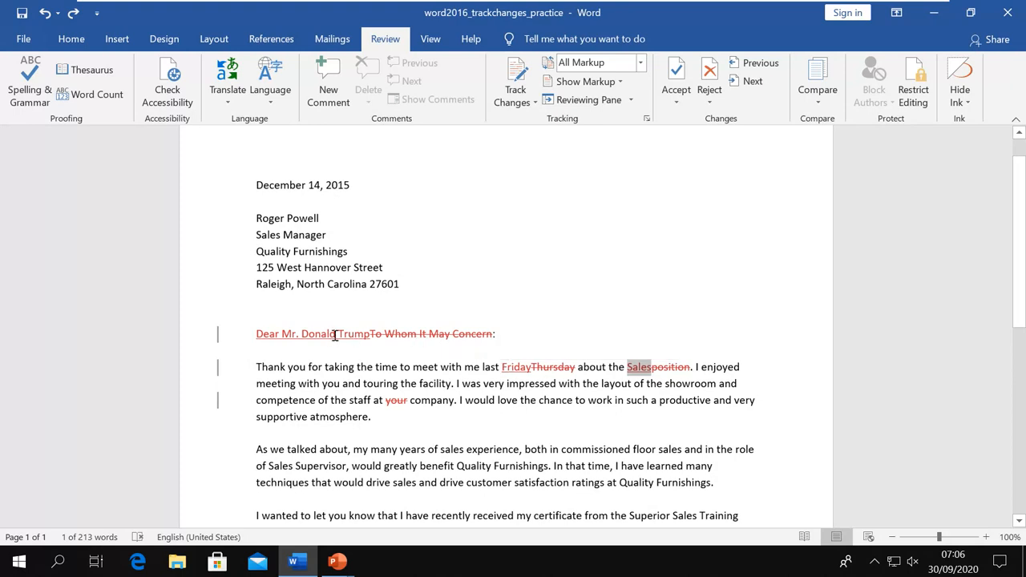
pyautogui.moveTo(335, 335)
pyautogui.moveTo(267, 335); pyautogui.dragTo(450, 334)
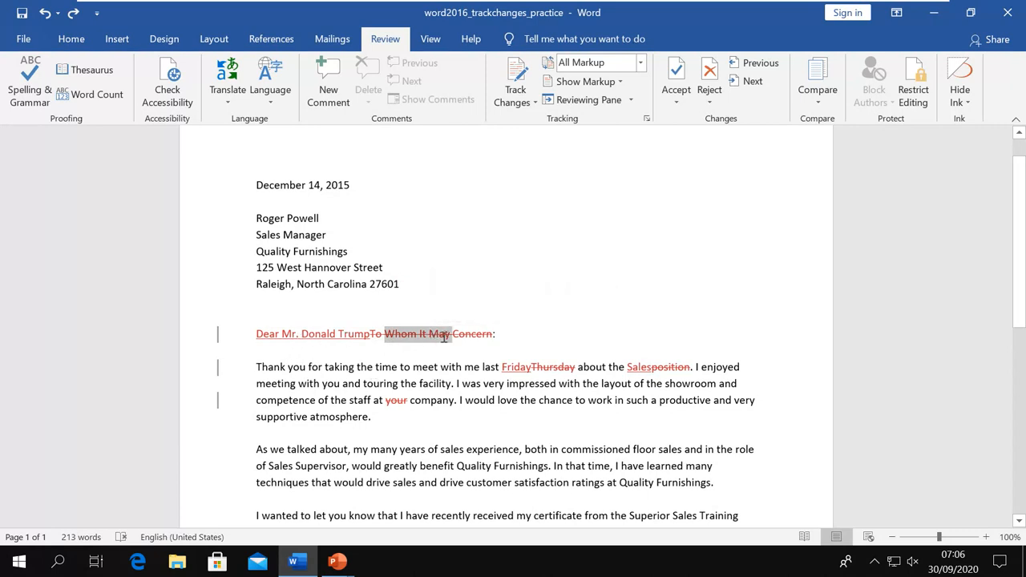
pyautogui.moveTo(443, 337)
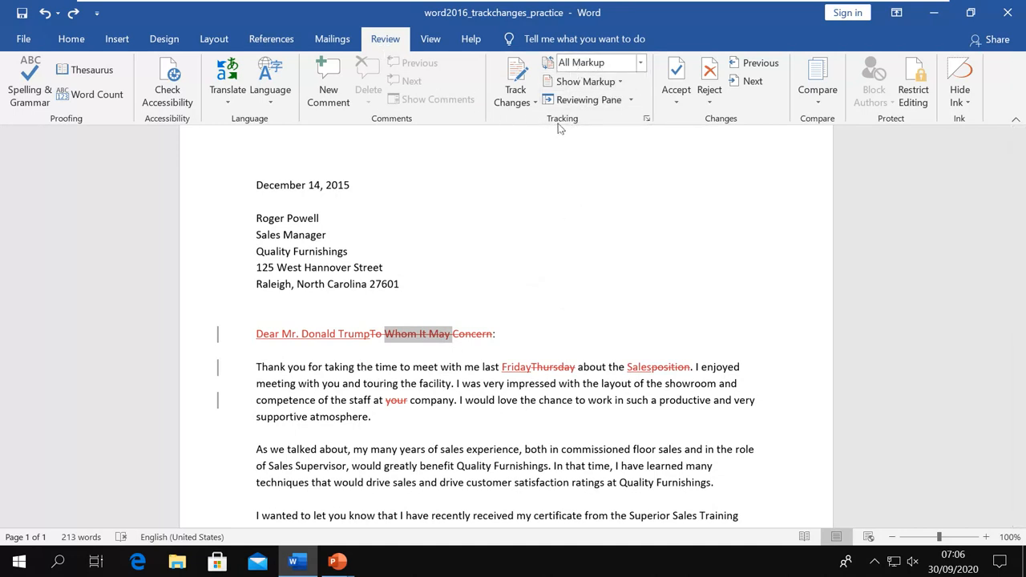
pyautogui.click(641, 64)
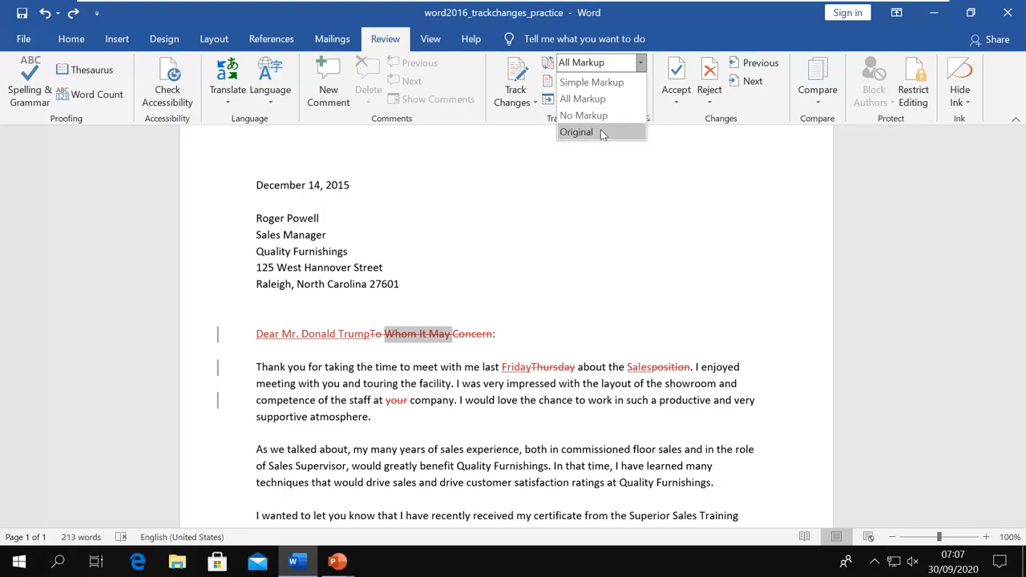
pyautogui.click(595, 239)
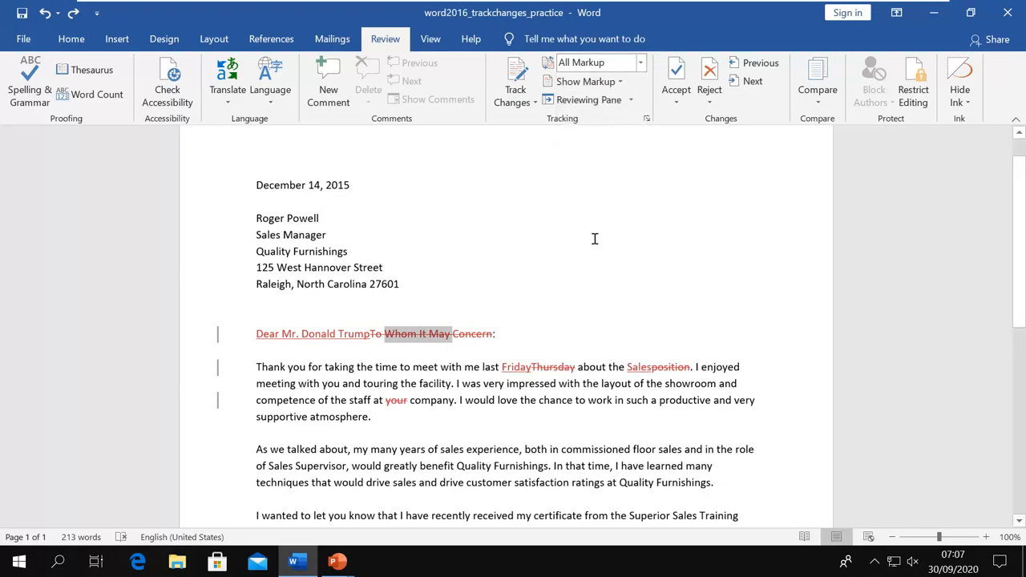
# Underline "Simple Markup" with the pen on the PowerPoint slide, and switch to Word to display the letter in Simple Markup.
pyautogui.hotkey('alt', 'Tab')
pyautogui.moveTo(167, 244); pyautogui.dragTo(216, 248)
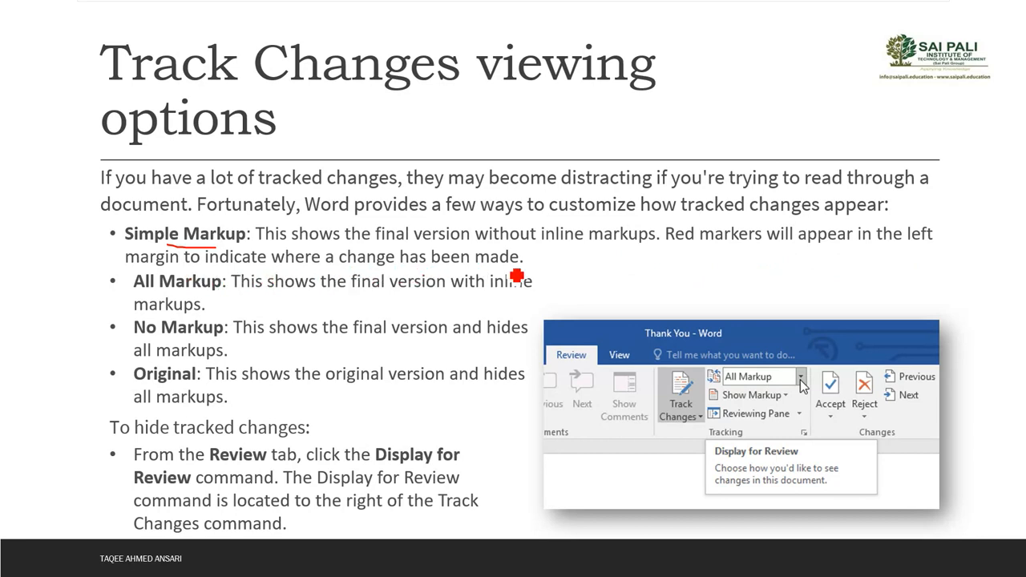
pyautogui.hotkey('alt', 'Tab')
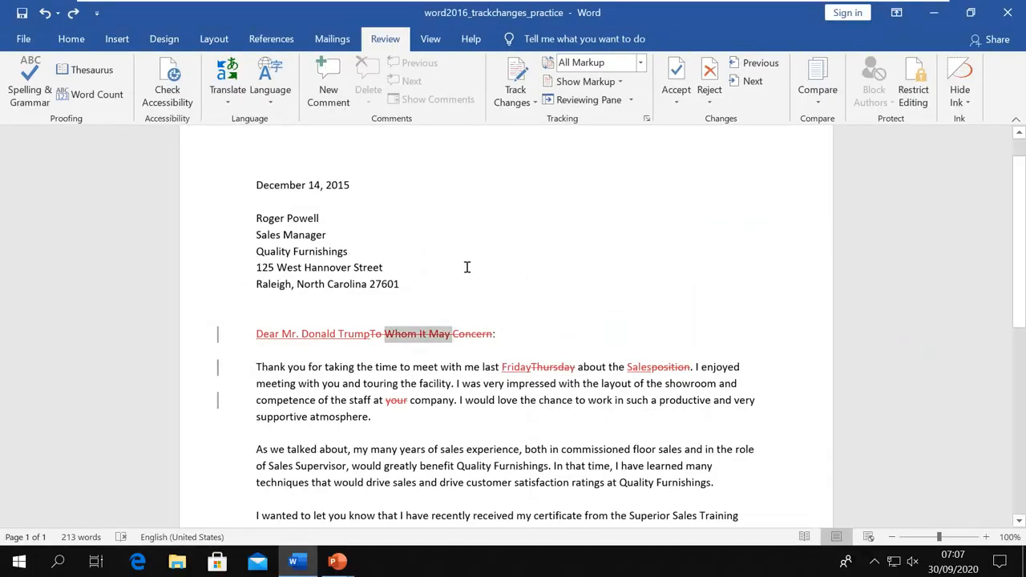
pyautogui.click(641, 66)
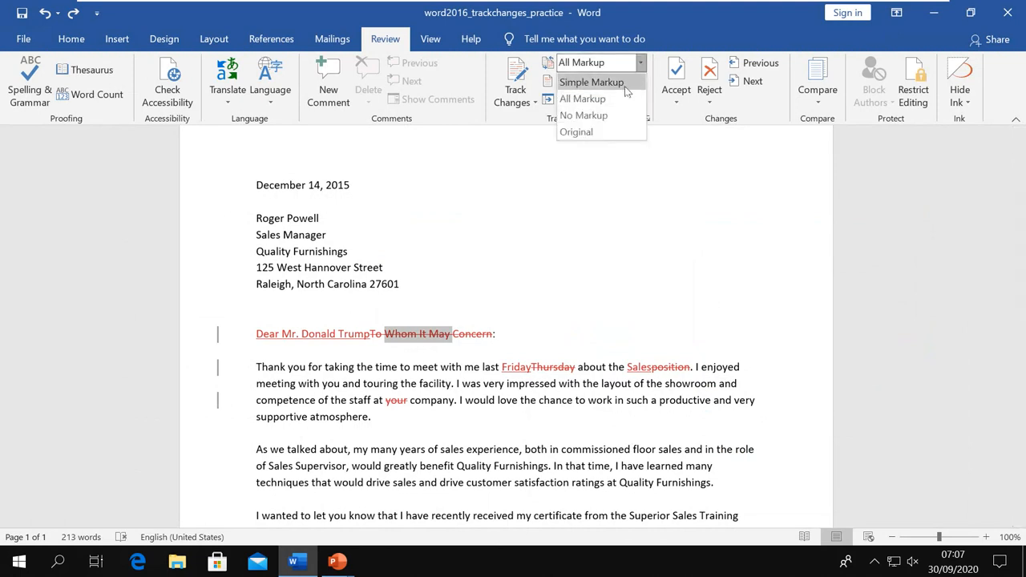
pyautogui.click(624, 83)
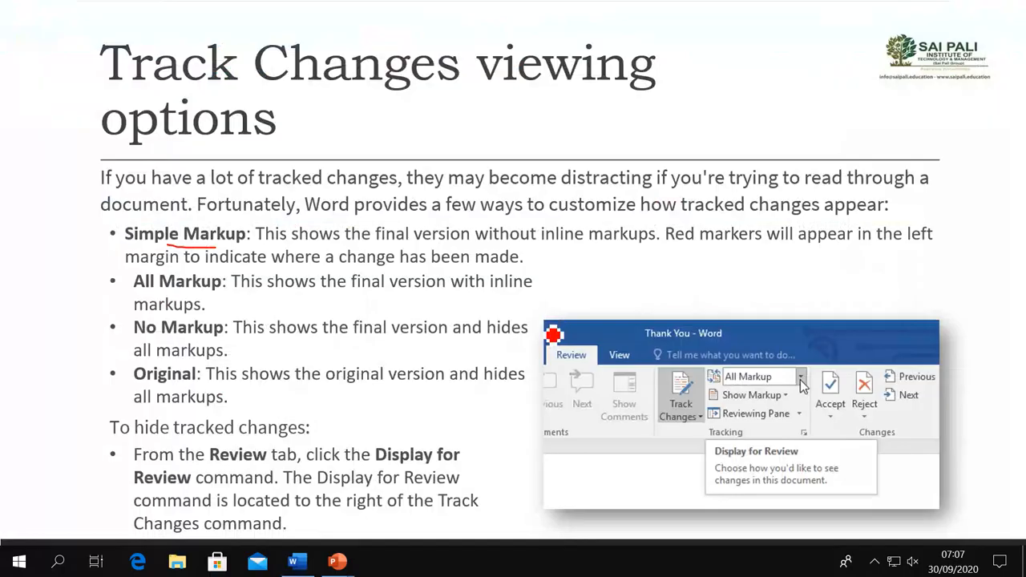
# Underline "All Markup" and its description on the slide, and switch to Word to display the letter's changes with All Markup.
pyautogui.moveTo(141, 304); pyautogui.dragTo(186, 304)
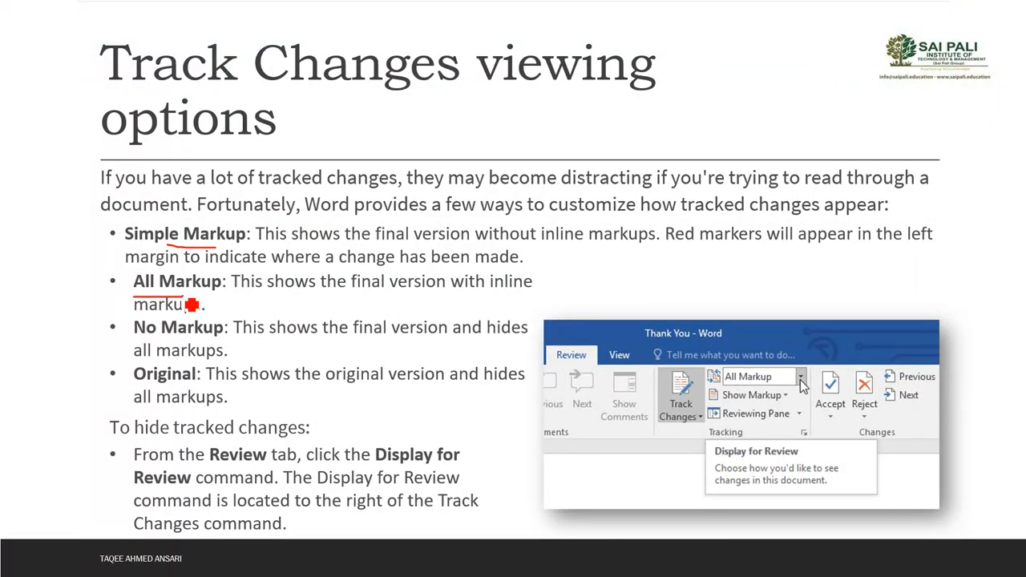
pyautogui.moveTo(259, 303); pyautogui.dragTo(525, 302)
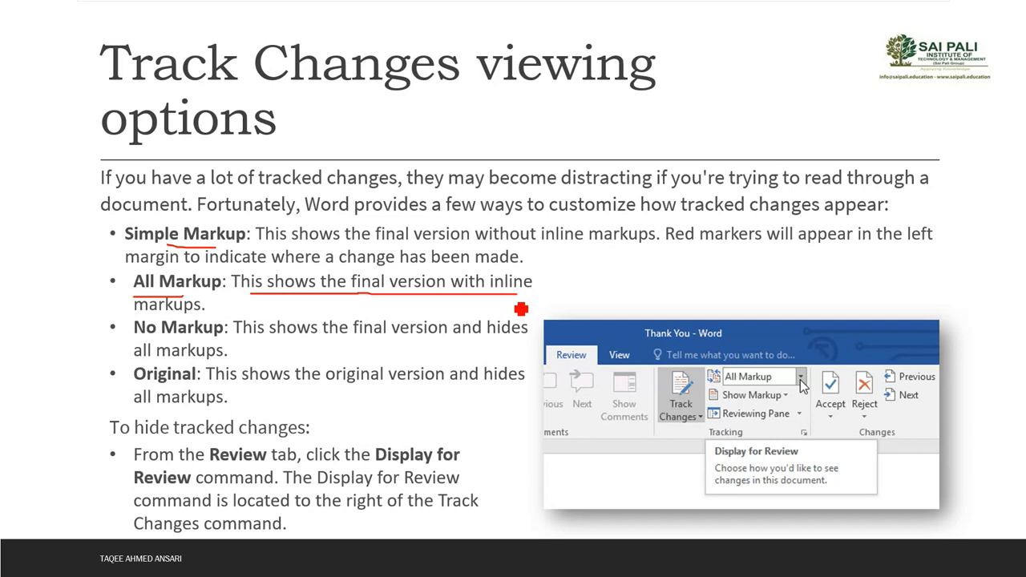
pyautogui.hotkey('alt', 'Tab')
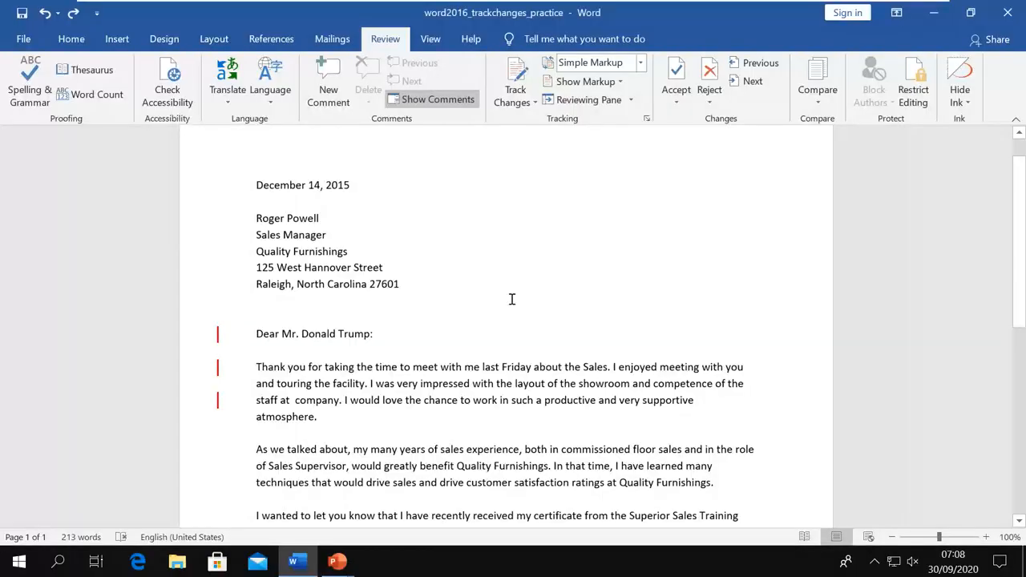
pyautogui.click(640, 63)
pyautogui.click(609, 99)
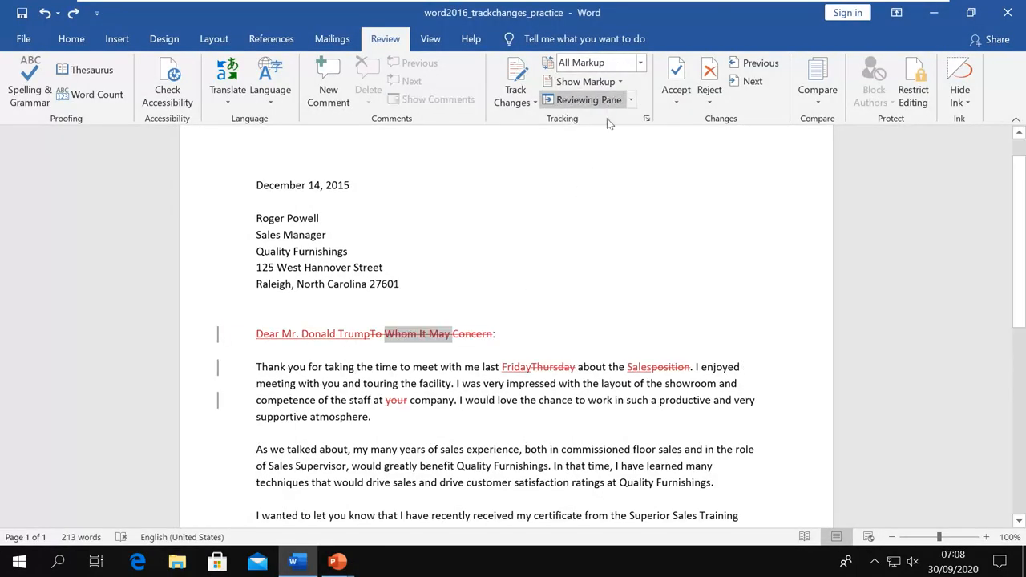
pyautogui.moveTo(266, 335); pyautogui.dragTo(343, 331)
pyautogui.moveTo(413, 337); pyautogui.dragTo(446, 332)
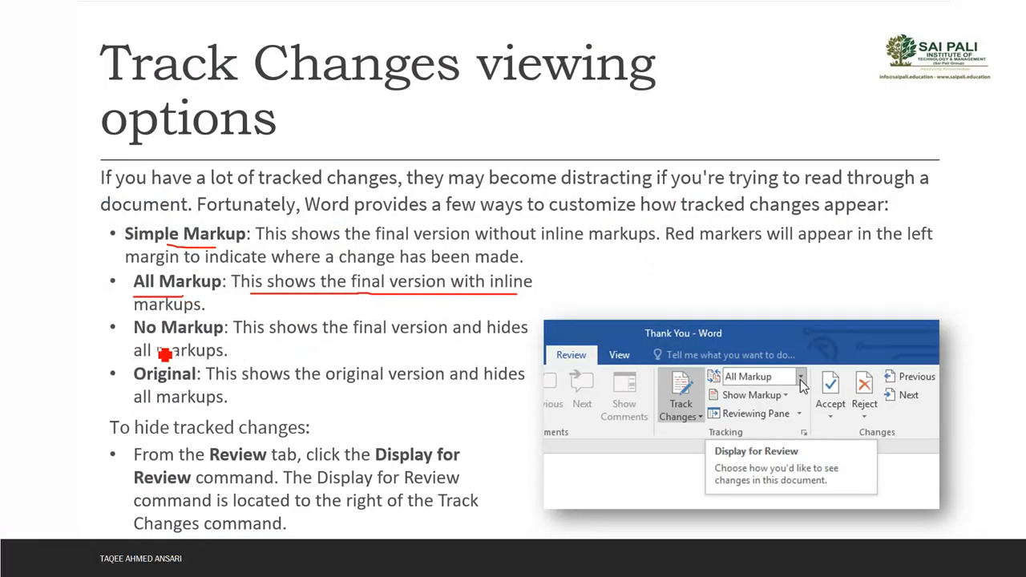
# Underline "No Markup" on the slide, and display the letter in Word with No Markup.
pyautogui.moveTo(137, 346); pyautogui.dragTo(220, 341)
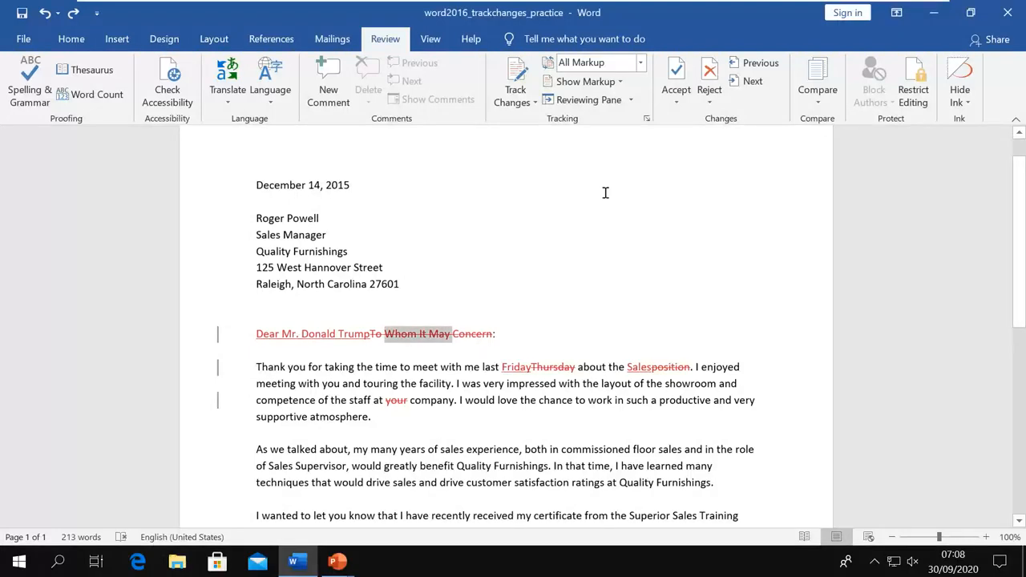
pyautogui.click(641, 64)
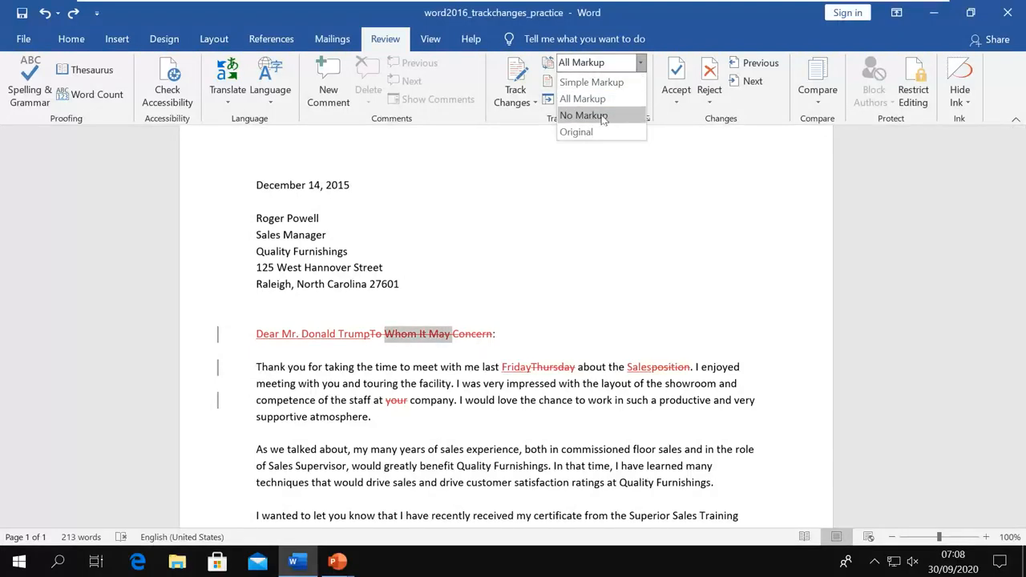
pyautogui.click(602, 115)
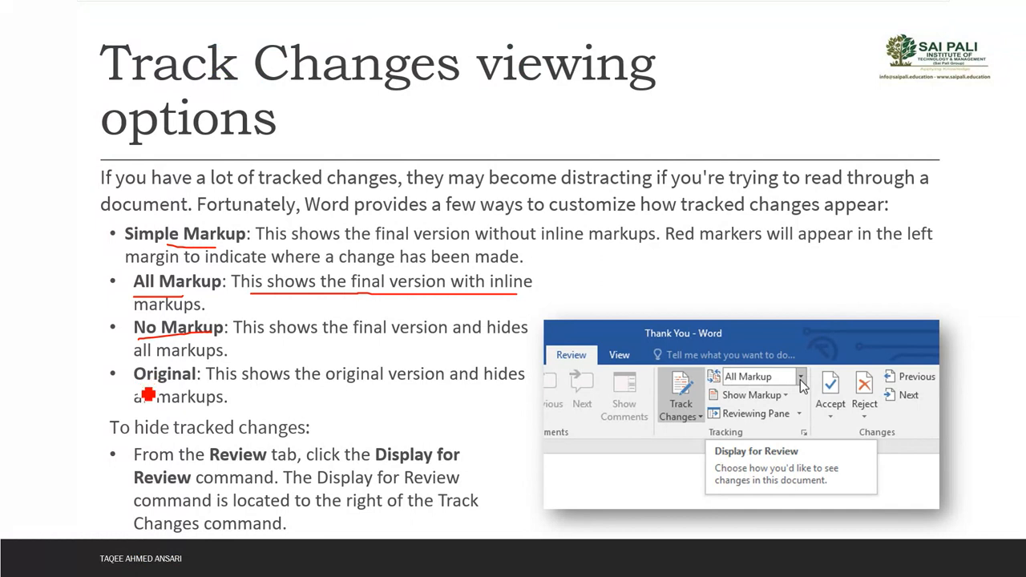
# Underline "Original" on the slide, and switch to Word to display the letter in its Original version.
pyautogui.moveTo(136, 393); pyautogui.dragTo(192, 394)
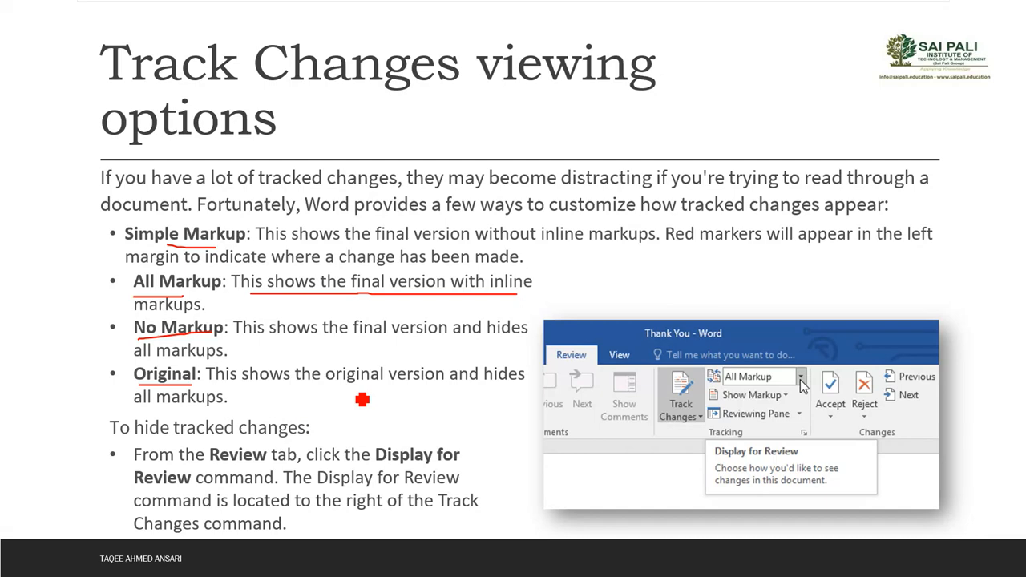
pyautogui.hotkey('alt', 'Tab')
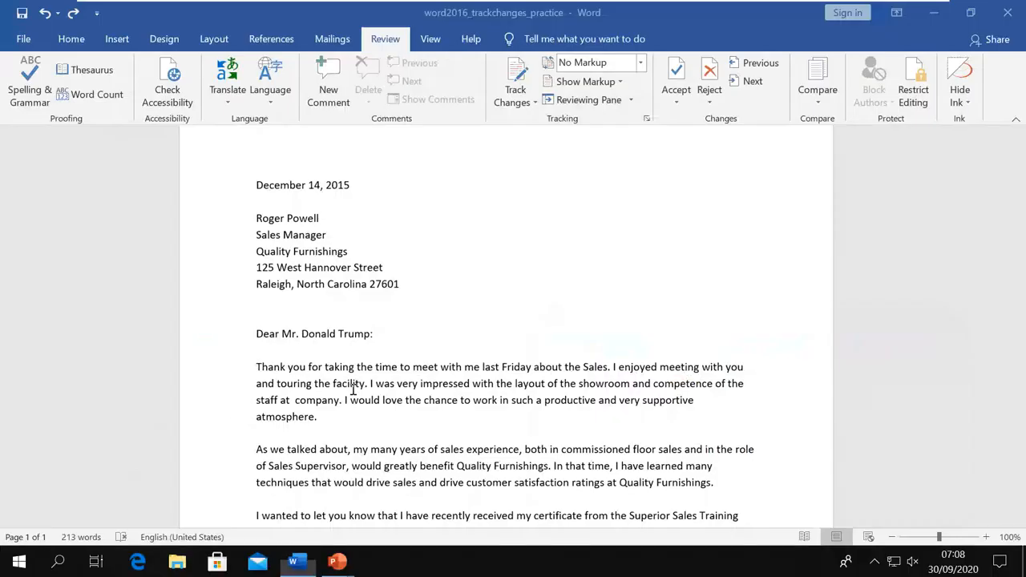
pyautogui.click(641, 64)
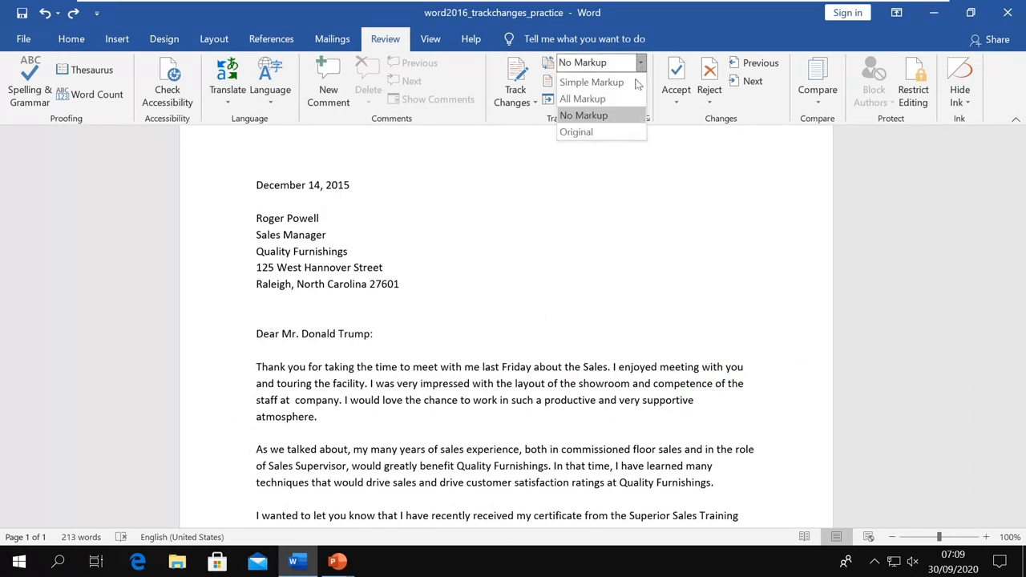
pyautogui.click(587, 132)
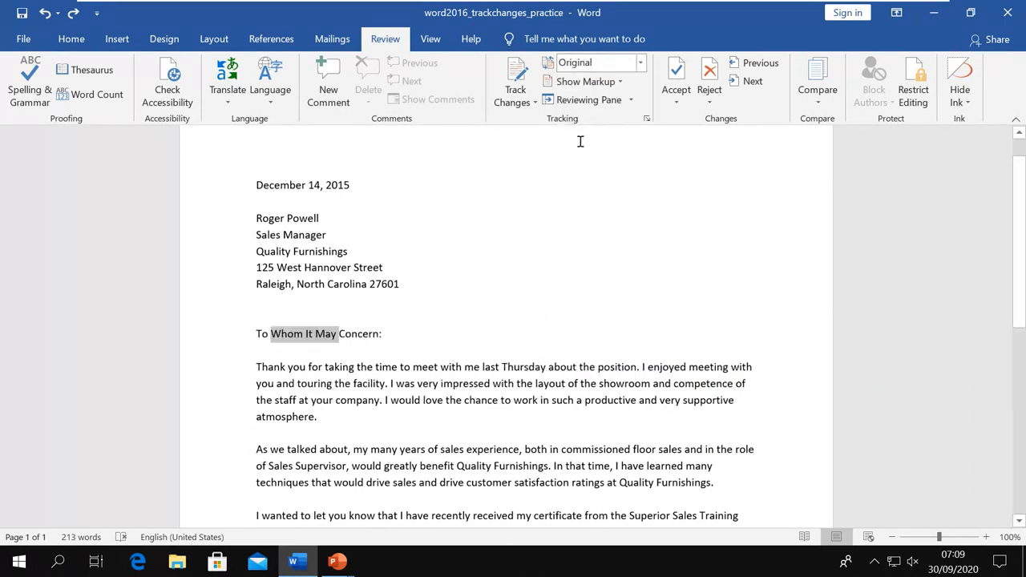
pyautogui.click(359, 343)
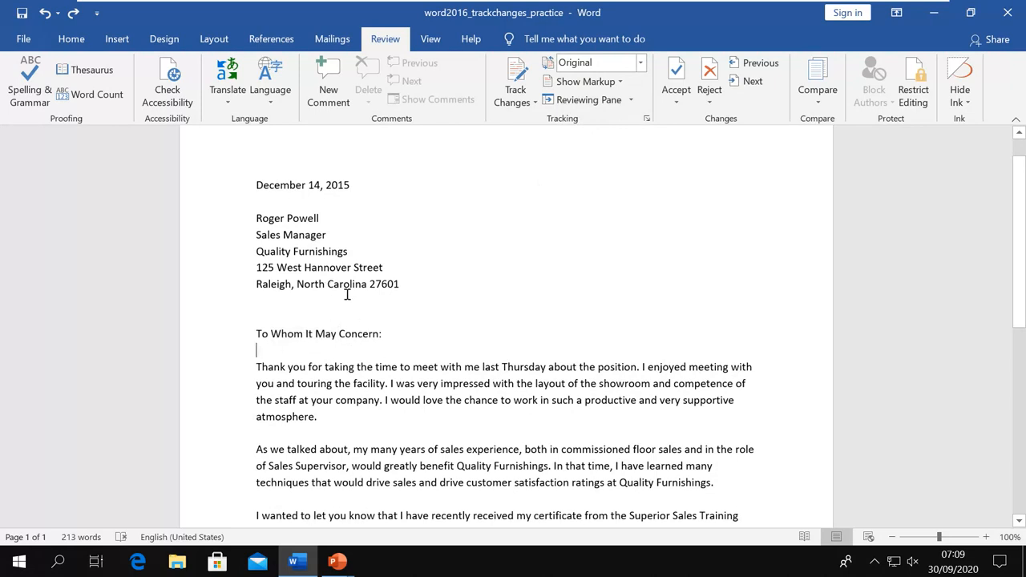
# Switch to the PowerPoint slide show and underline "Review", "Tracking" and "Display for Review" in the slide's screenshot.
pyautogui.hotkey('alt', 'Tab')
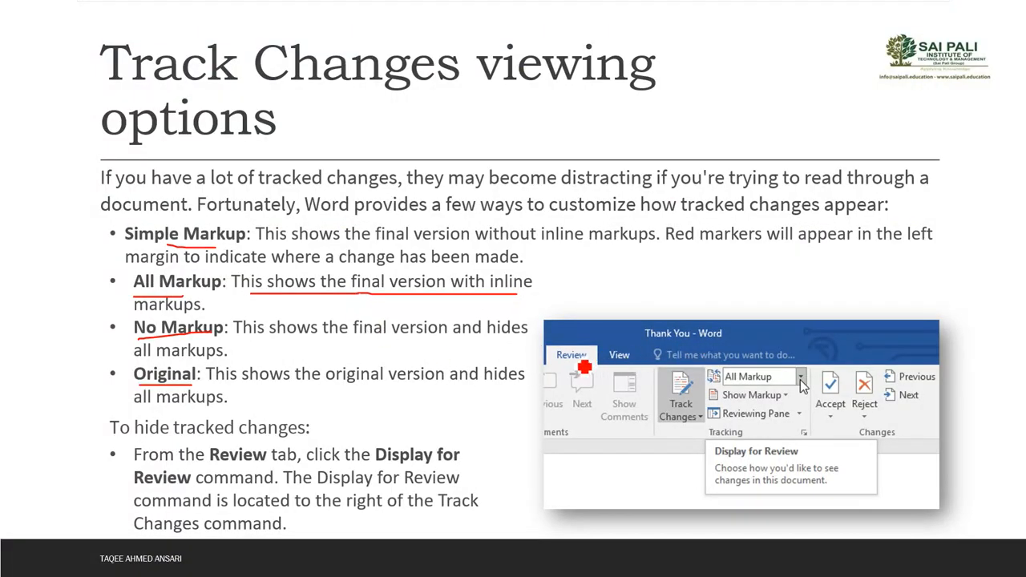
pyautogui.moveTo(558, 362); pyautogui.dragTo(587, 361)
pyautogui.moveTo(708, 437); pyautogui.dragTo(729, 437)
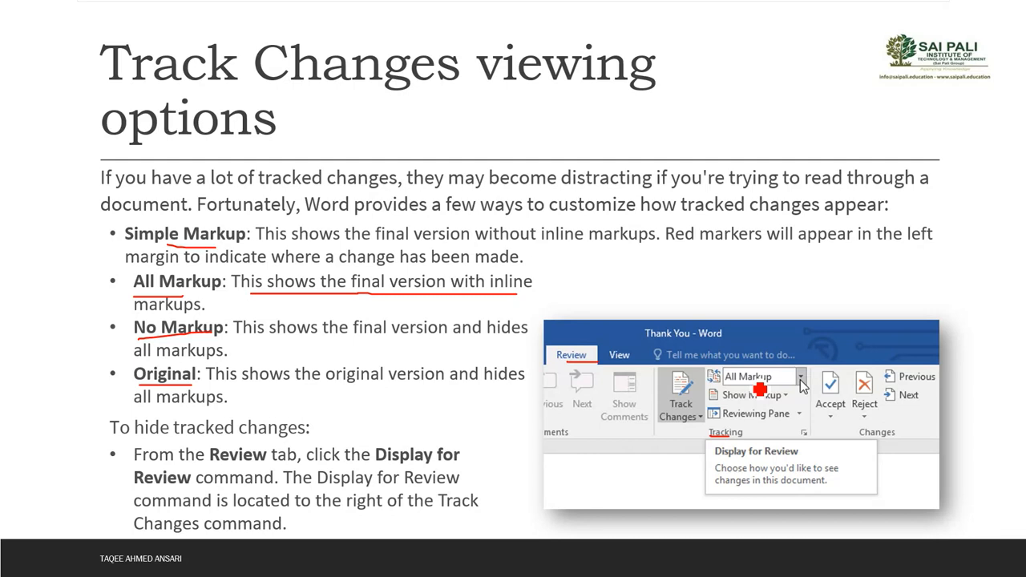
pyautogui.moveTo(717, 459); pyautogui.dragTo(796, 459)
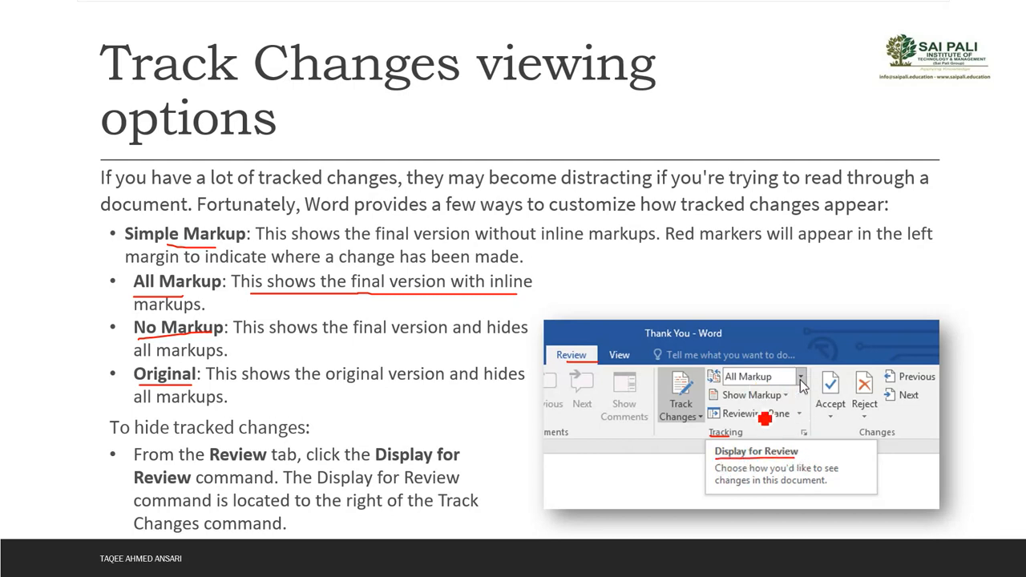
# Advance the slide show past the No Markup example to the slide on switching between Simple Markup and All Markup.
pyautogui.press('Right')
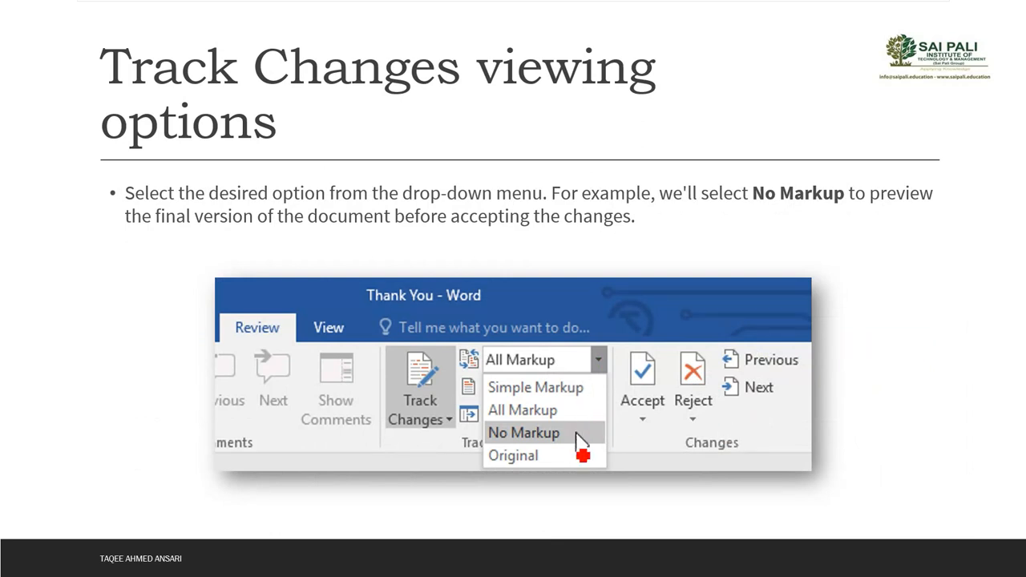
pyautogui.press('Right')
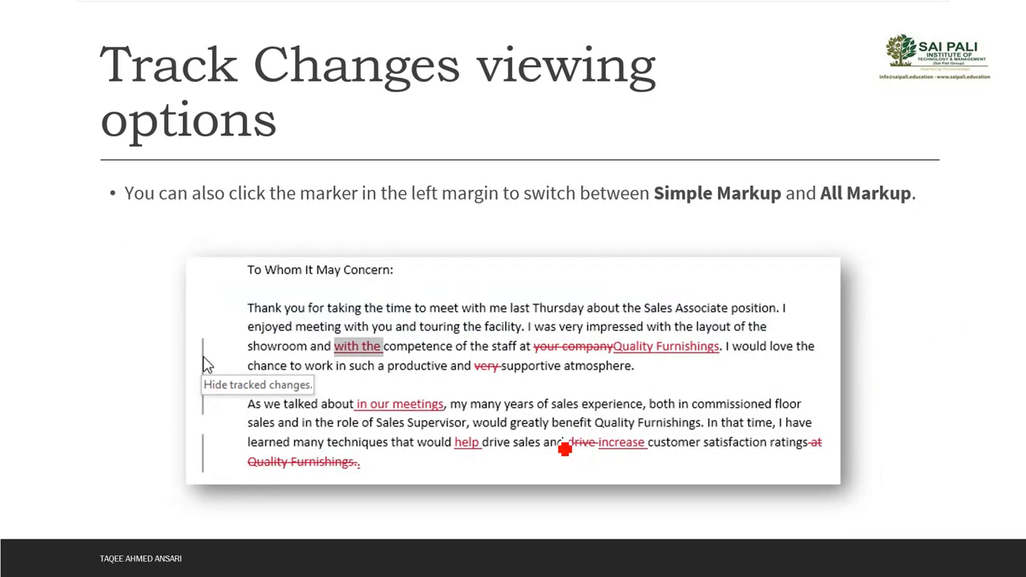
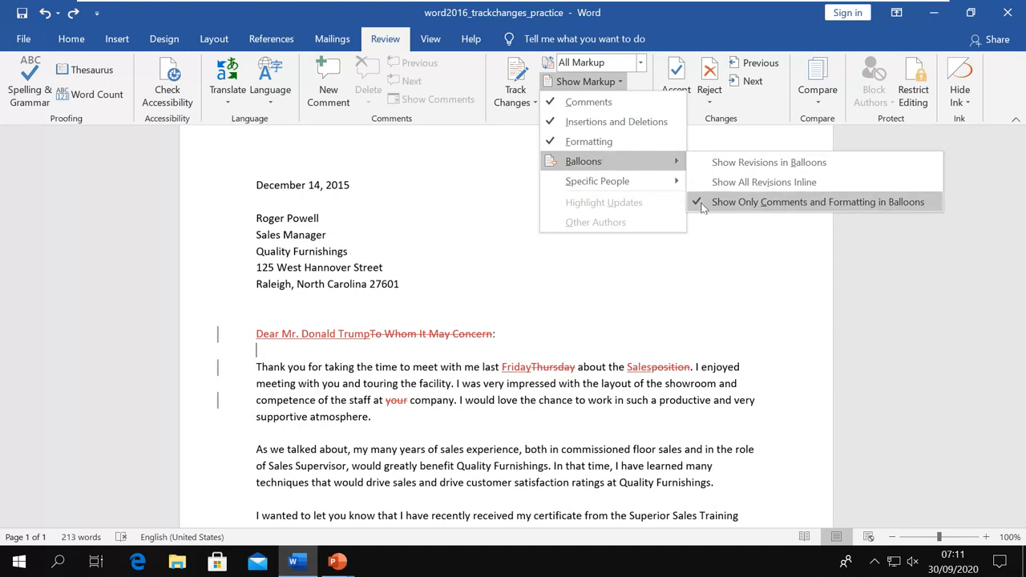
# Set the letter's markup to show revisions in balloons, and examine the deletion balloons beside the text.
pyautogui.click(716, 164)
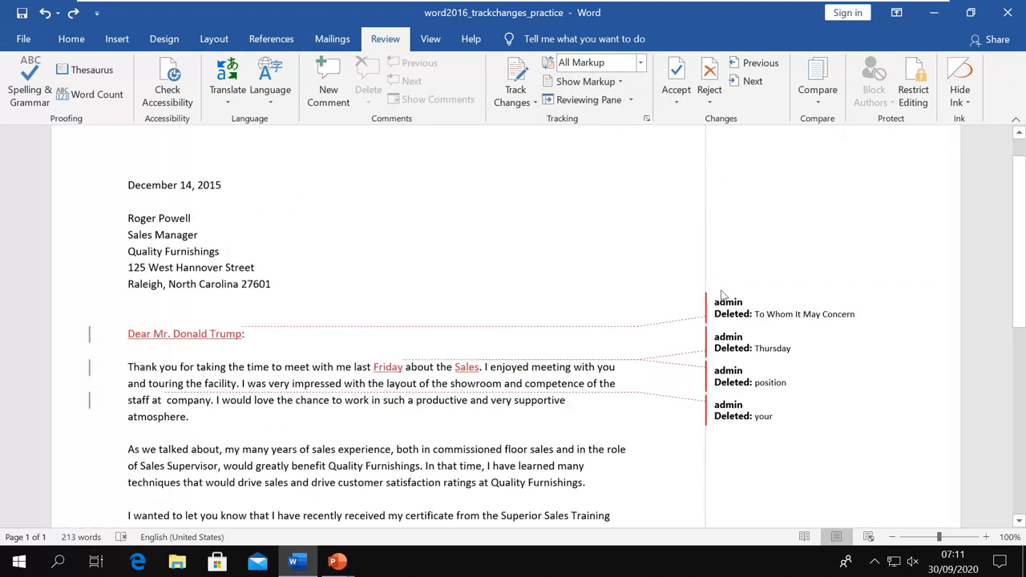
pyautogui.moveTo(728, 314)
pyautogui.moveTo(128, 333)
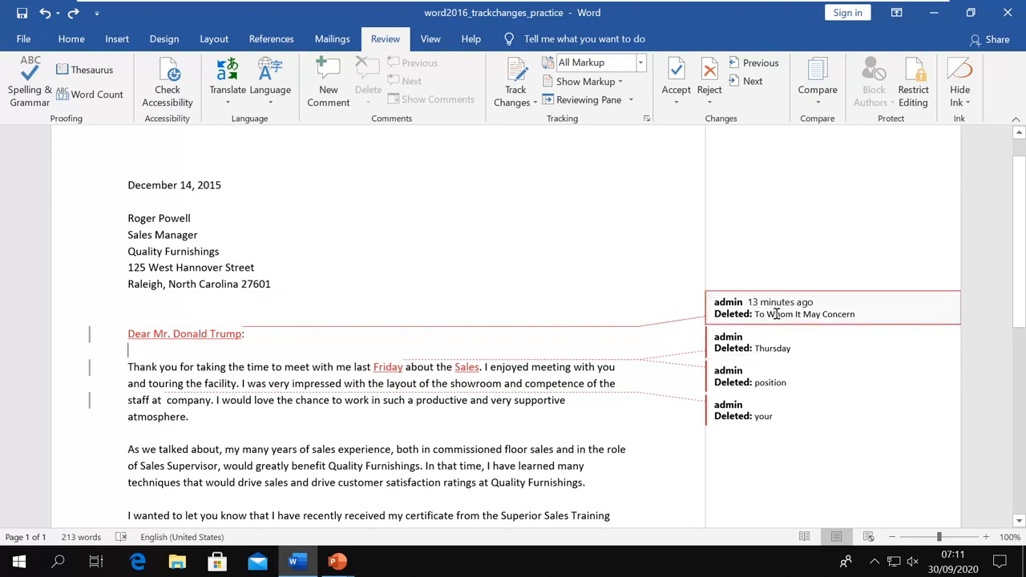
pyautogui.moveTo(850, 315)
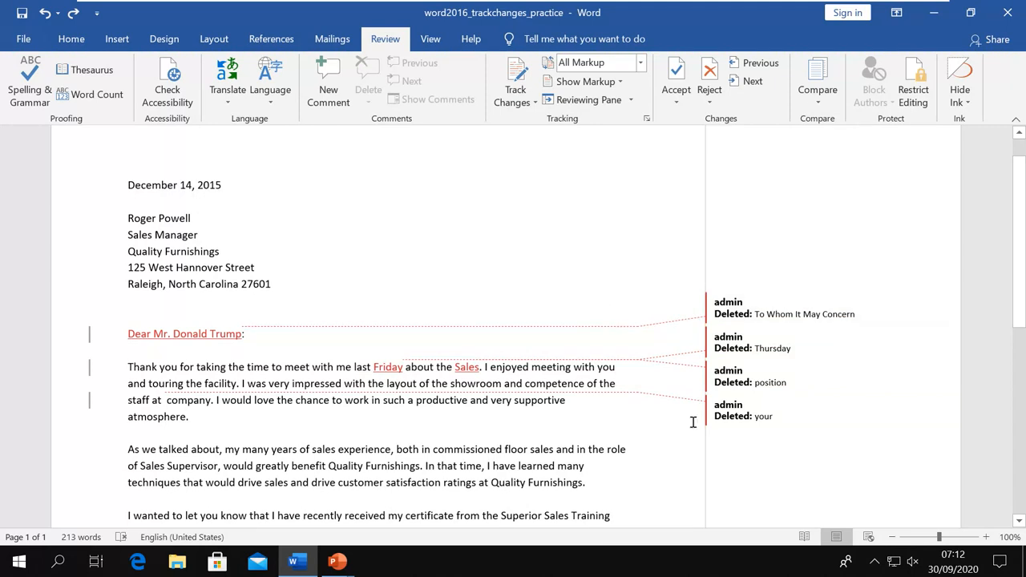
# Set balloons to show only comments and formatting, and move the PowerPoint slide show past the slide about revisions in the margin.
pyautogui.click(622, 83)
pyautogui.moveTo(624, 158)
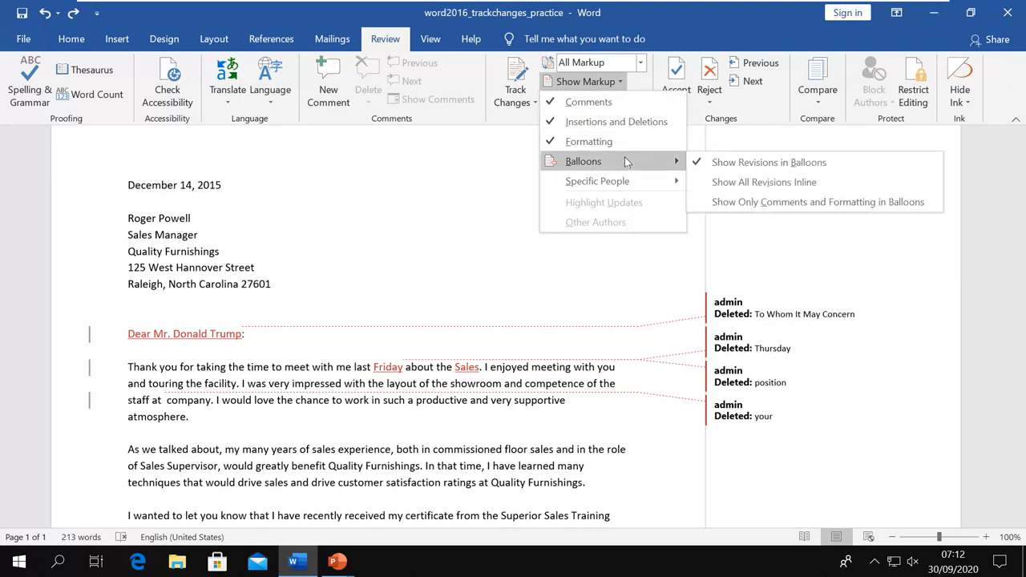
pyautogui.click(710, 202)
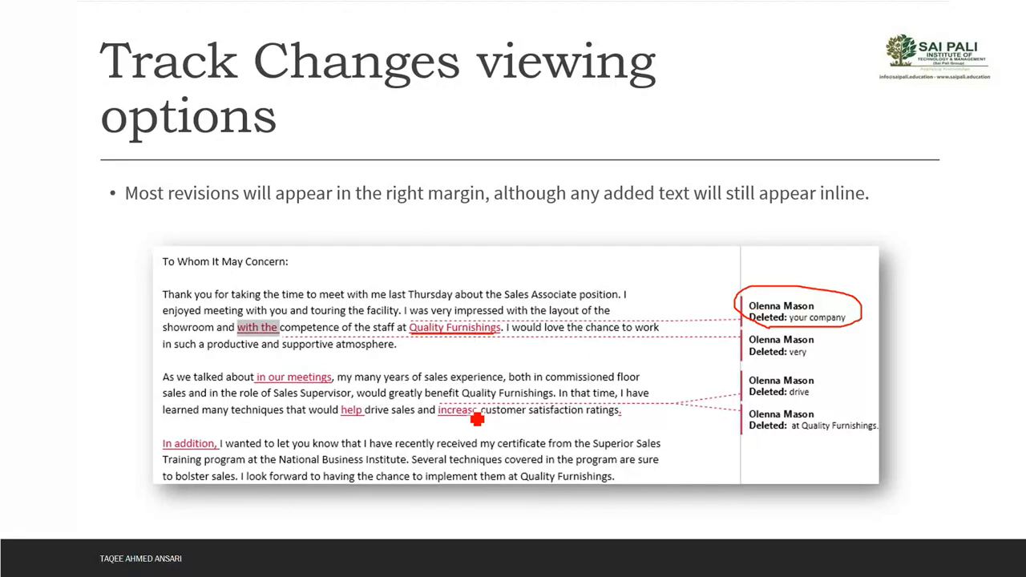
pyautogui.press('Right')
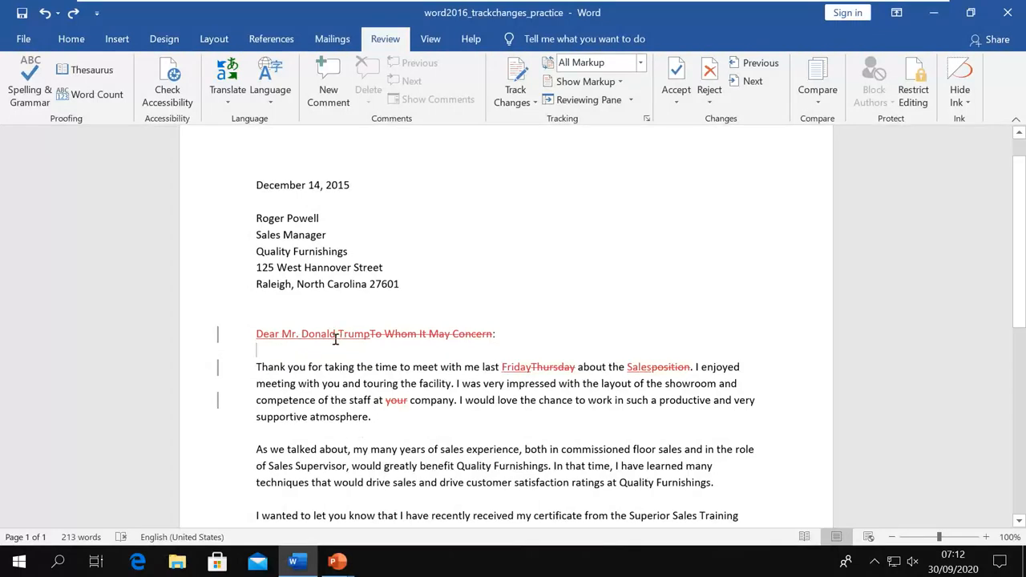
# Switch to Word and undo all tracked edits in the letter's salutation and first paragraph, restoring the original text.
pyautogui.moveTo(335, 339)
pyautogui.moveTo(381, 331)
pyautogui.hotkey('ctrl', 'z')
pyautogui.hotkey('ctrl', 'z')
pyautogui.hotkey('ctrl', 'z')
pyautogui.hotkey('ctrl', 'z')
pyautogui.hotkey('ctrl', 'z')
pyautogui.hotkey('ctrl', 'z')
pyautogui.write('Acociate')
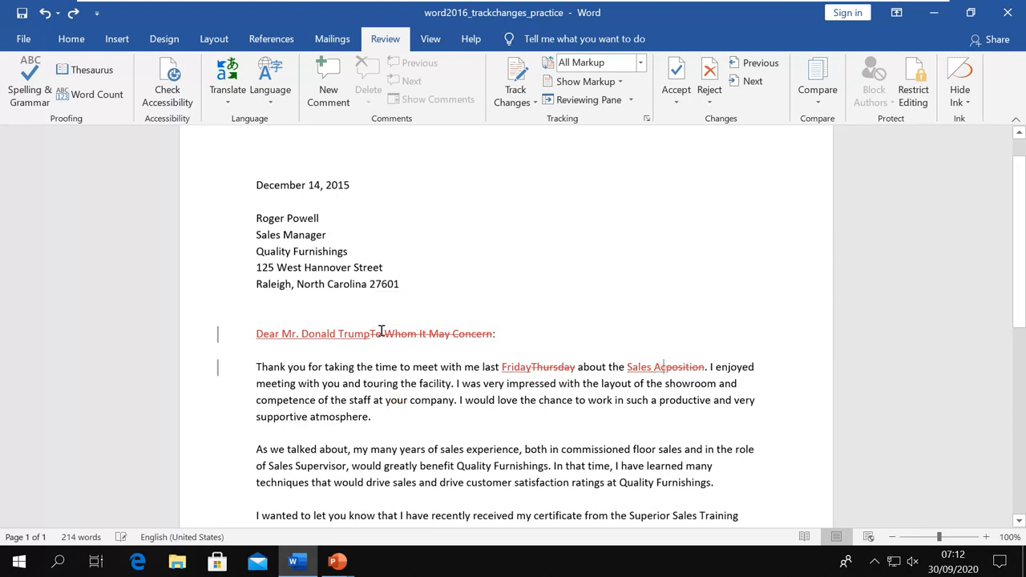
pyautogui.hotkey('ctrl', 'z')
pyautogui.hotkey('ctrl', 'z')
pyautogui.hotkey('ctrl', 'z')
pyautogui.hotkey('ctrl', 'z')
pyautogui.hotkey('ctrl', 'z')
pyautogui.hotkey('ctrl', 'z')
pyautogui.hotkey('ctrl', 'z')
pyautogui.hotkey('ctrl', 'z')
pyautogui.hotkey('ctrl', 'z')
pyautogui.hotkey('ctrl', 'z')
pyautogui.hotkey('ctrl', 'z')
pyautogui.hotkey('ctrl', 'z')
pyautogui.hotkey('ctrl', 'z')
pyautogui.hotkey('ctrl', 'z')
pyautogui.hotkey('ctrl', 'z')
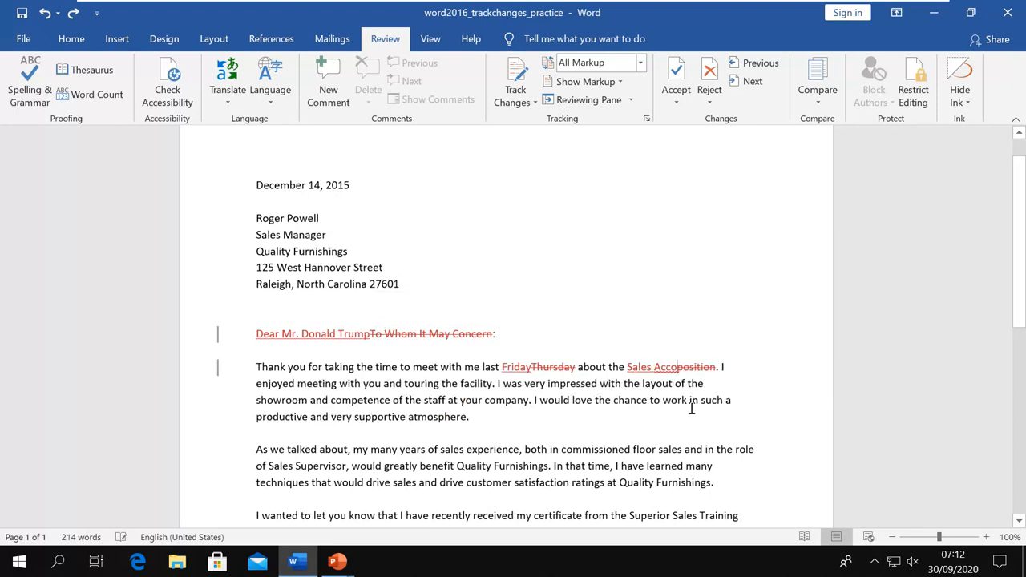
pyautogui.hotkey('ctrl', 'z')
pyautogui.hotkey('ctrl', 'z')
pyautogui.hotkey('ctrl', 'z')
pyautogui.hotkey('ctrl', 'z')
pyautogui.hotkey('ctrl', 'z')
pyautogui.hotkey('ctrl', 'z')
pyautogui.hotkey('ctrl', 'z')
pyautogui.hotkey('ctrl', 'z')
pyautogui.hotkey('ctrl', 'z')
pyautogui.hotkey('ctrl', 'z')
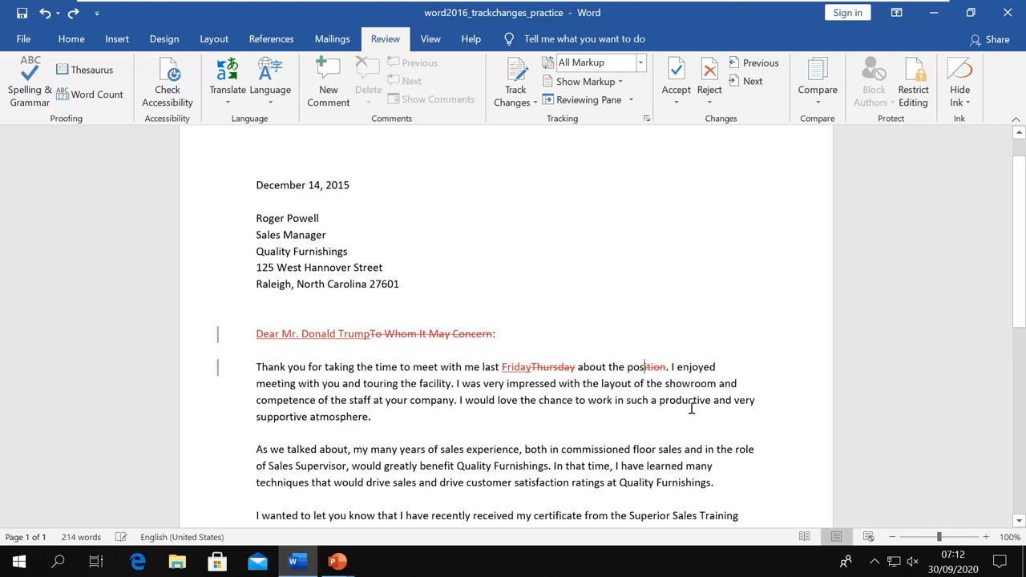
pyautogui.hotkey('ctrl', 'z')
pyautogui.hotkey('ctrl', 'z')
pyautogui.hotkey('ctrl', 'z')
pyautogui.hotkey('ctrl', 'z')
pyautogui.hotkey('ctrl', 'z')
pyautogui.hotkey('ctrl', 'z')
pyautogui.hotkey('ctrl', 'z')
pyautogui.hotkey('ctrl', 'z')
pyautogui.hotkey('ctrl', 'z')
pyautogui.hotkey('ctrl', 'z')
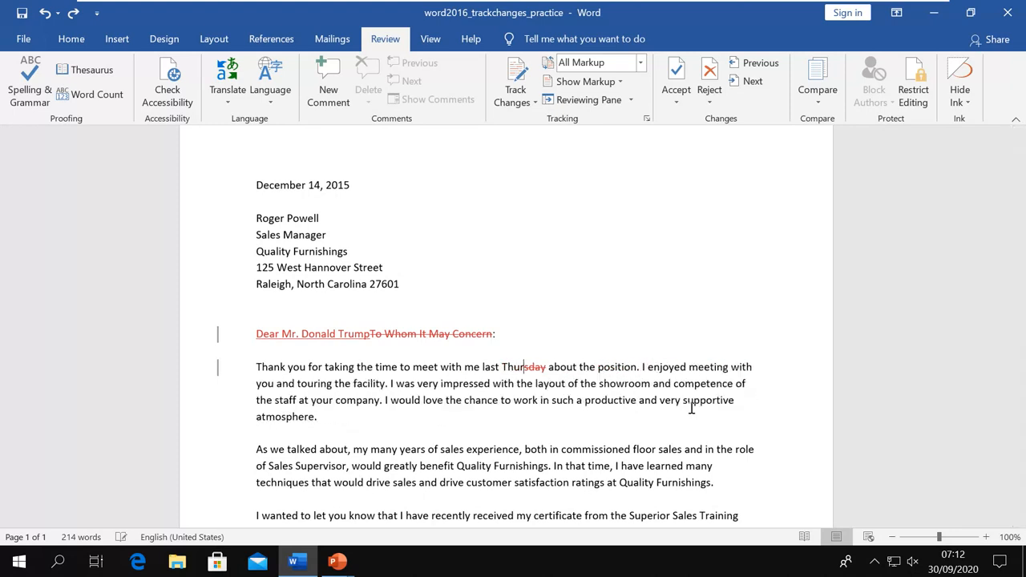
pyautogui.hotkey('ctrl', 'z')
pyautogui.hotkey('ctrl', 'z')
pyautogui.hotkey('ctrl', 'z')
pyautogui.hotkey('ctrl', 'z')
pyautogui.hotkey('ctrl', 'z')
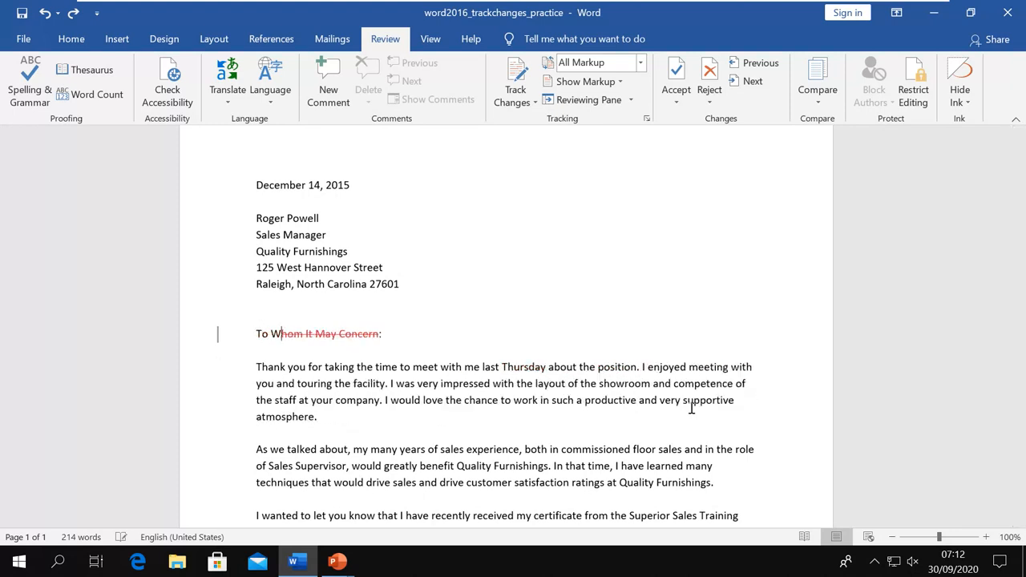
pyautogui.hotkey('ctrl', 'z')
pyautogui.hotkey('ctrl', 'z')
pyautogui.hotkey('ctrl', 'z')
pyautogui.hotkey('ctrl', 'z')
pyautogui.hotkey('ctrl', 'z')
pyautogui.hotkey('ctrl', 'z')
pyautogui.hotkey('ctrl', 'z')
pyautogui.hotkey('ctrl', 'z')
pyautogui.hotkey('ctrl', 'z')
pyautogui.hotkey('ctrl', 'z')
pyautogui.hotkey('ctrl', 'z')
pyautogui.hotkey('ctrl', 'z')
pyautogui.hotkey('ctrl', 'z')
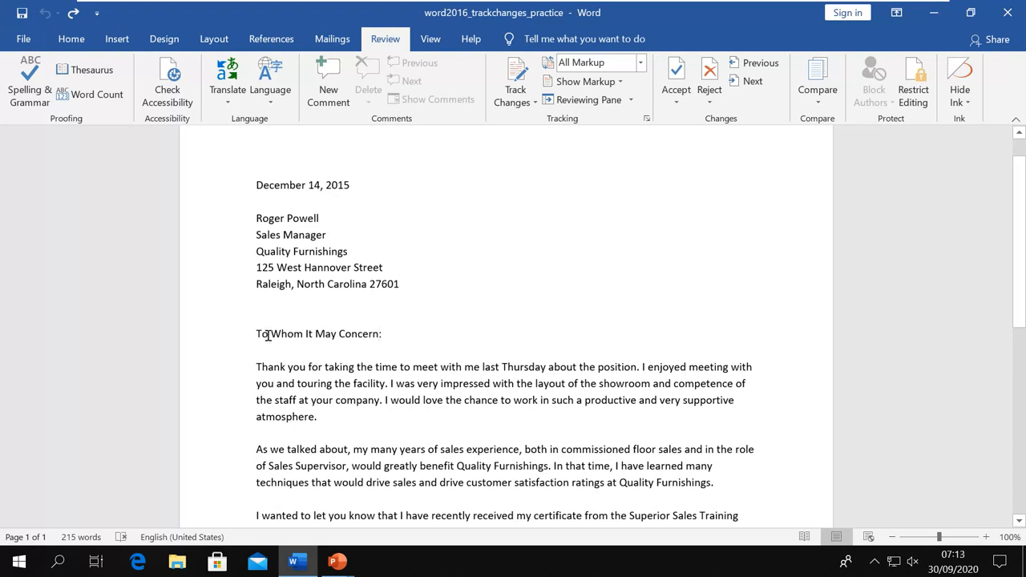
# Select "To Whom It May Concern" in the letter, and present the Comments slides, underlining "New Comment" and the sample comment.
pyautogui.moveTo(256, 333); pyautogui.dragTo(380, 335)
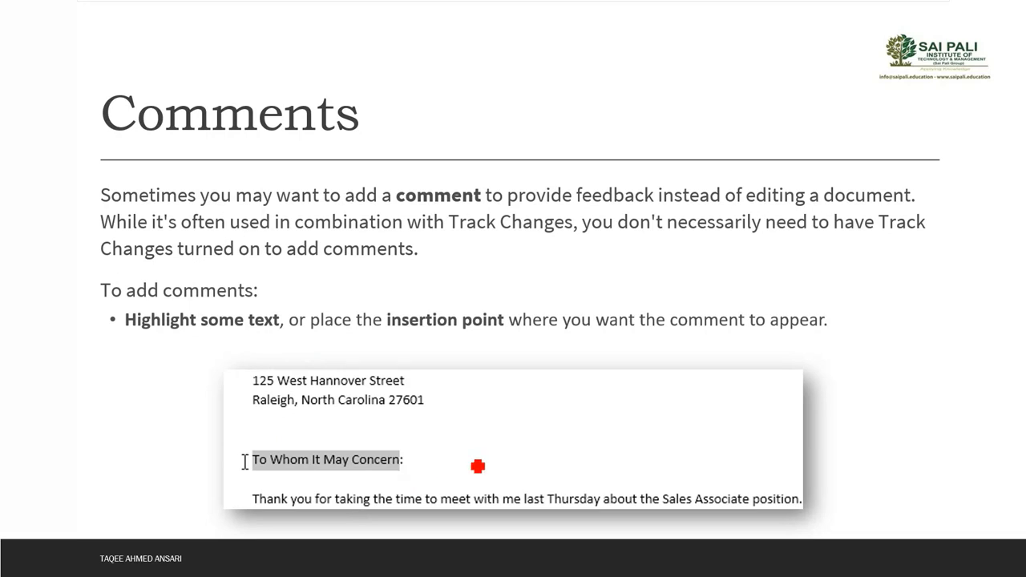
pyautogui.press('Right')
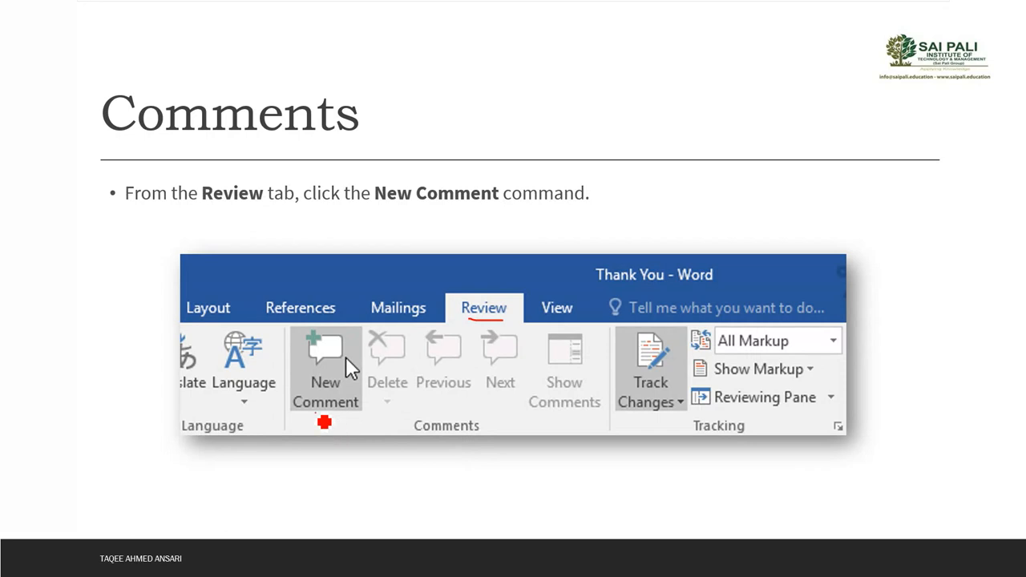
pyautogui.moveTo(294, 411); pyautogui.dragTo(358, 410)
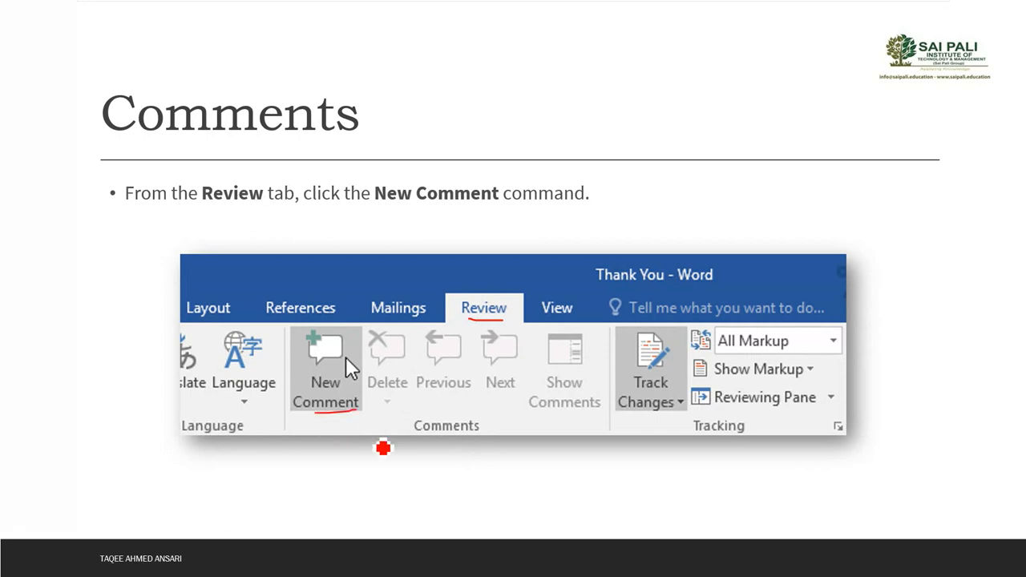
pyautogui.press('Right')
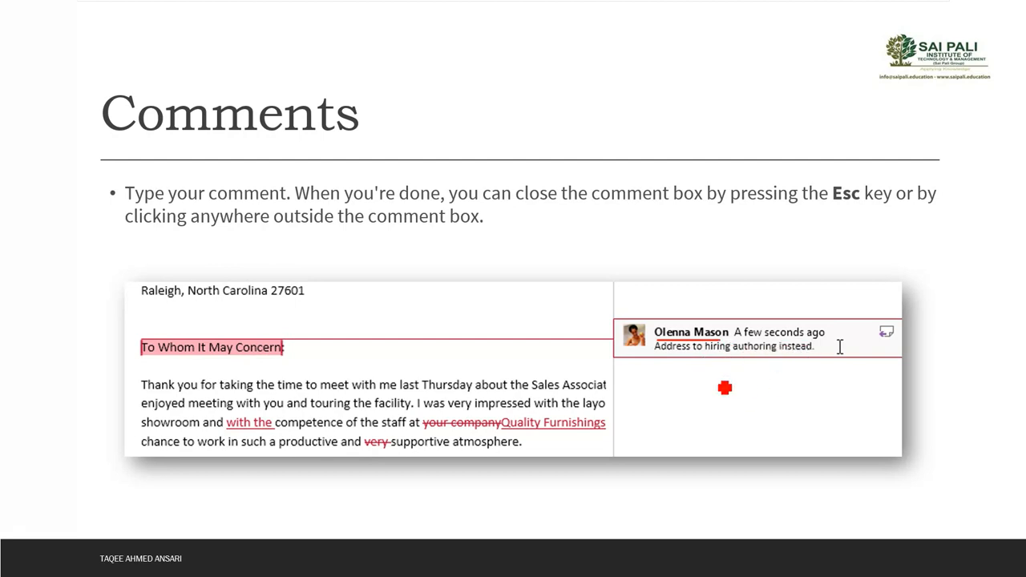
pyautogui.moveTo(666, 365); pyautogui.dragTo(806, 361)
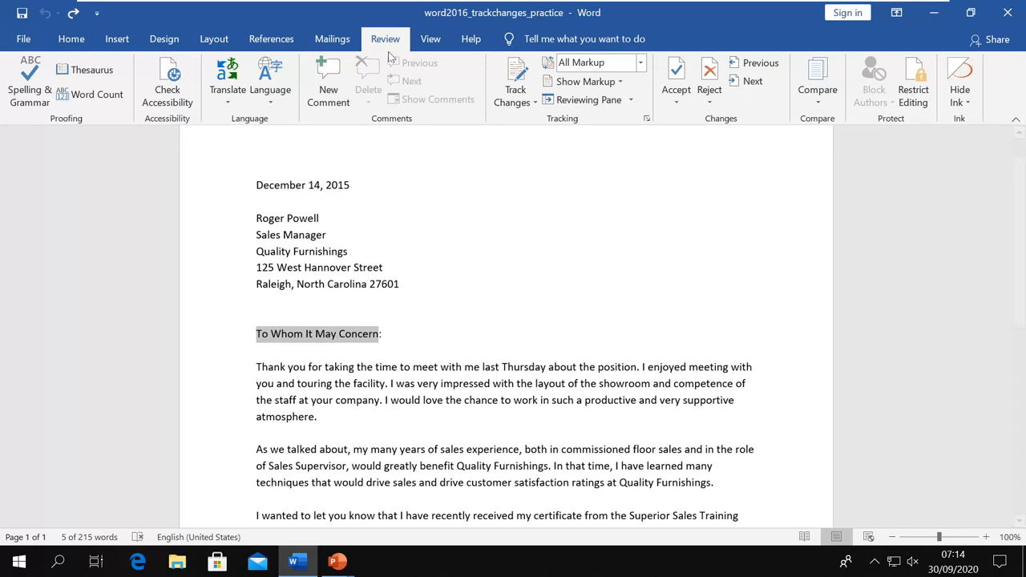
# In Word, add the comment "This should be like “Dear Mr. Donald Trump” this" to "To Whom It May Concern".
pyautogui.click(330, 88)
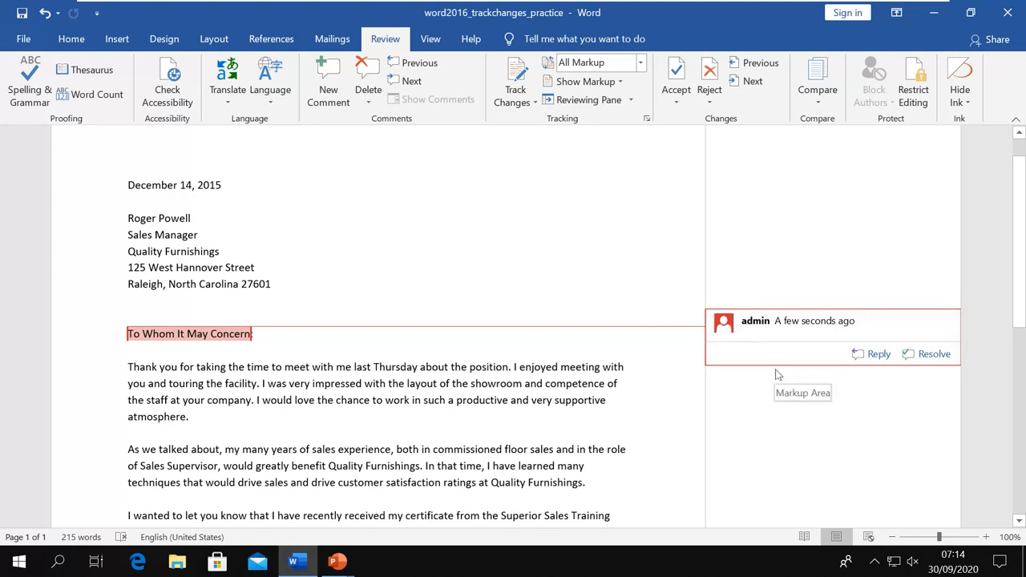
pyautogui.write('This should')
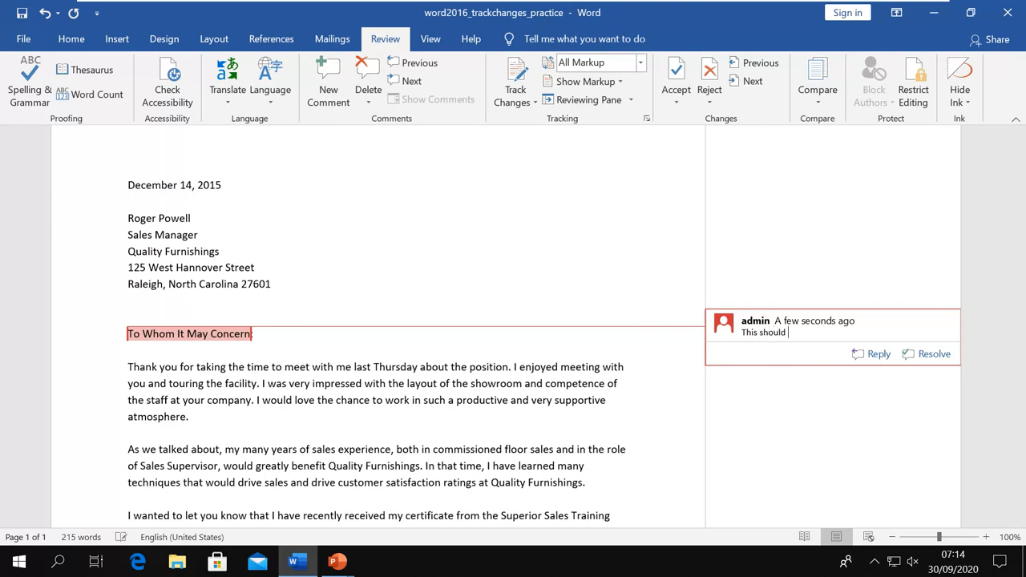
pyautogui.write(' be like "')
pyautogui.write('Dear Mr. Donald Trum')
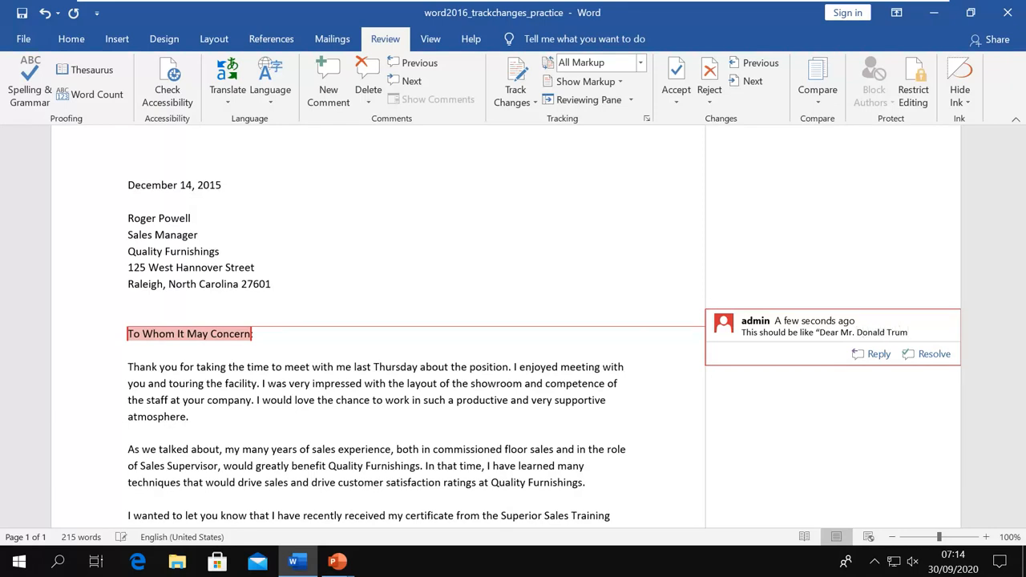
pyautogui.write('p')
pyautogui.write('" th')
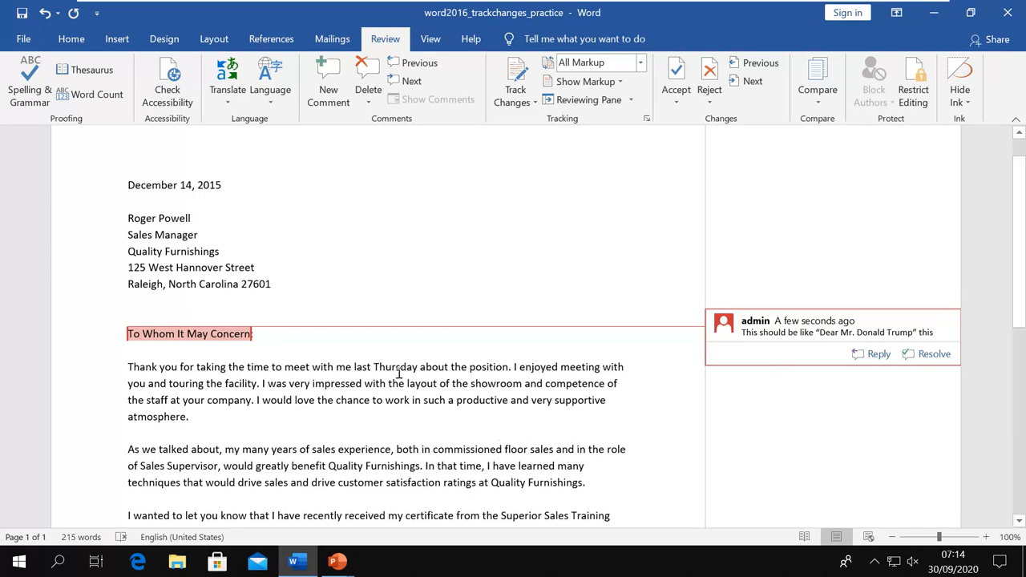
# Add the comment "It was 20 December" to the day number "14" in the letter's date.
pyautogui.doubleClick(181, 185)
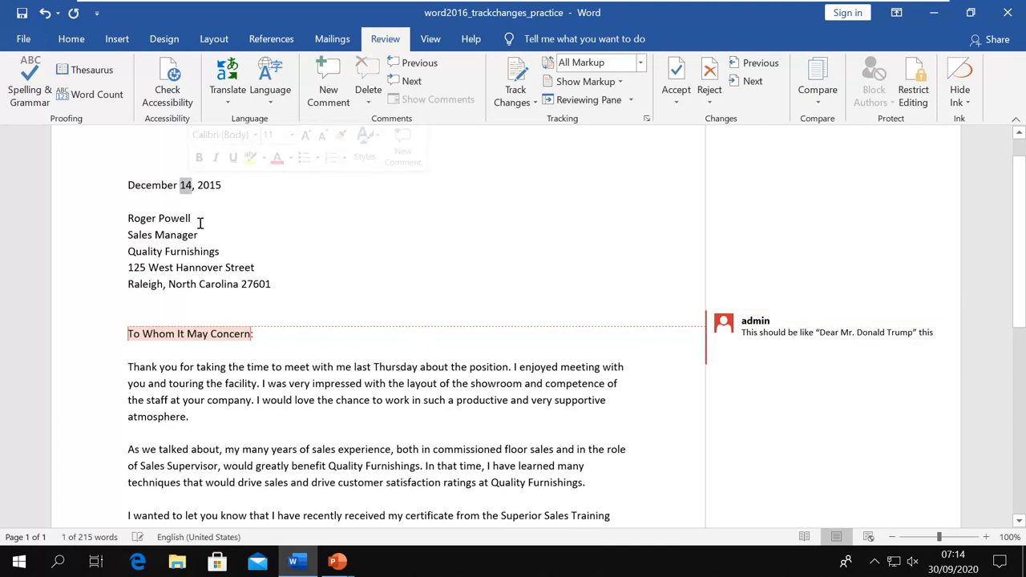
pyautogui.click(329, 92)
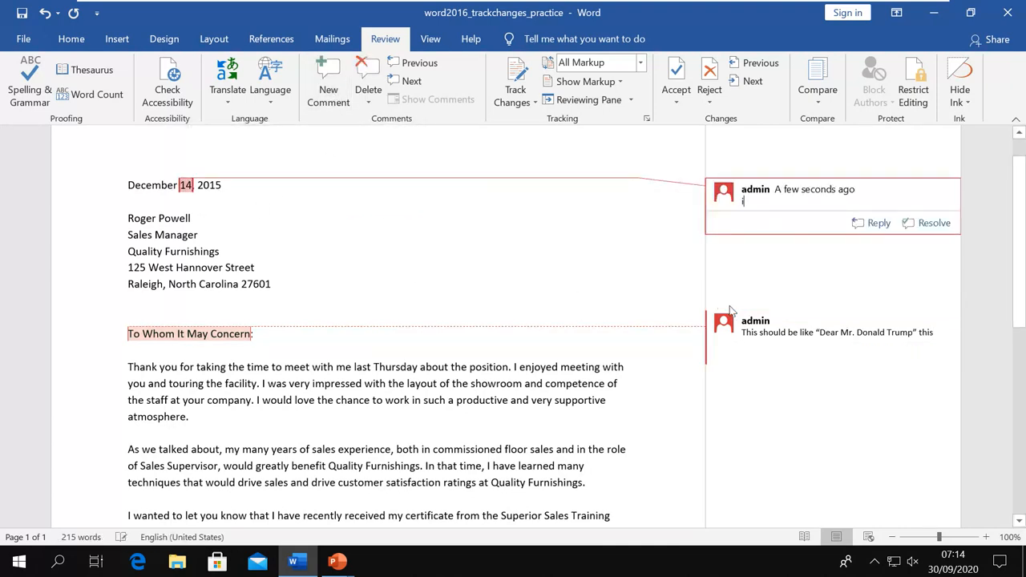
pyautogui.write('It was 20')
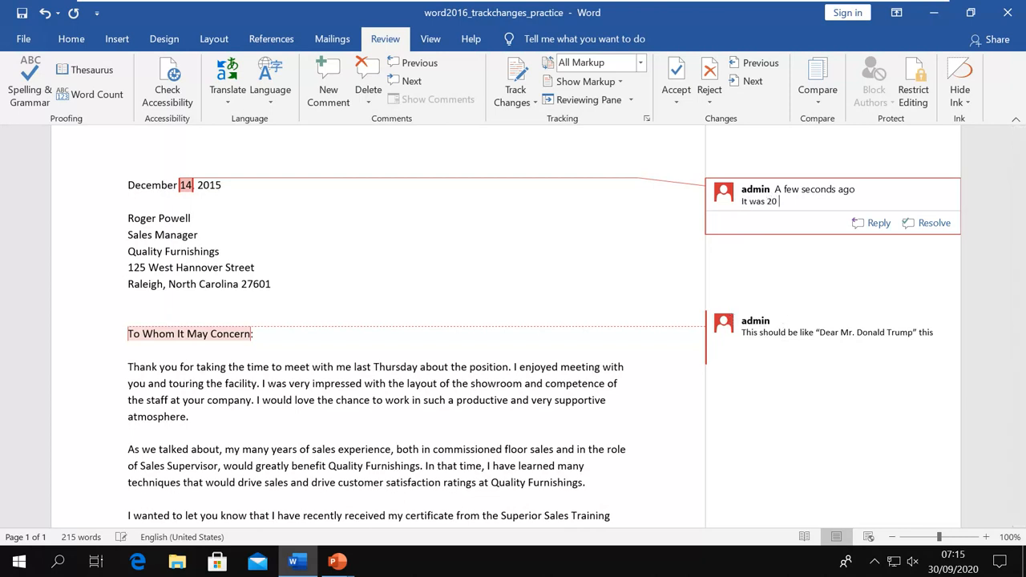
pyautogui.write(' December')
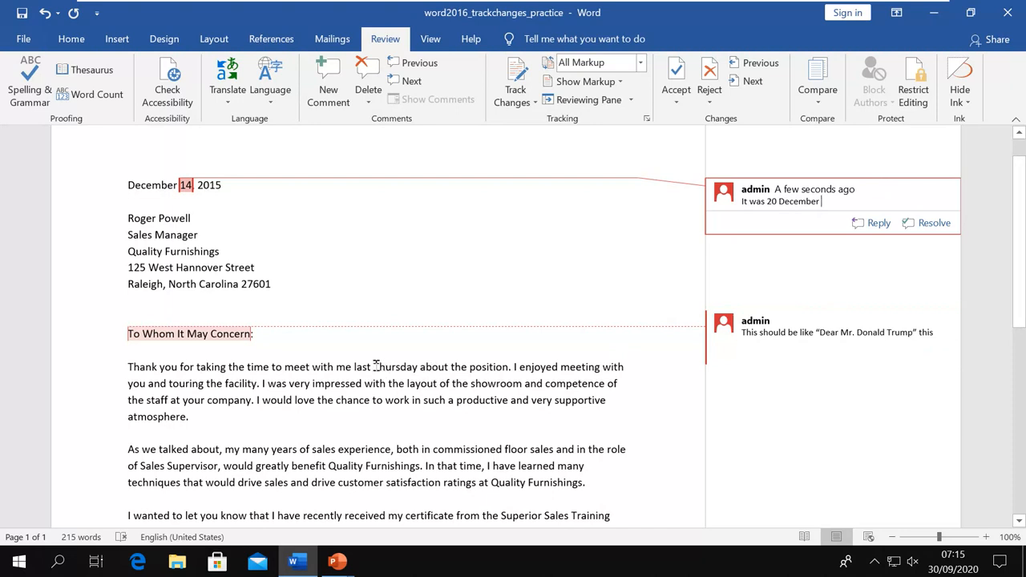
# Add the comment "It was Friday" to the word "Thursday" in the first paragraph.
pyautogui.moveTo(374, 366); pyautogui.dragTo(415, 366)
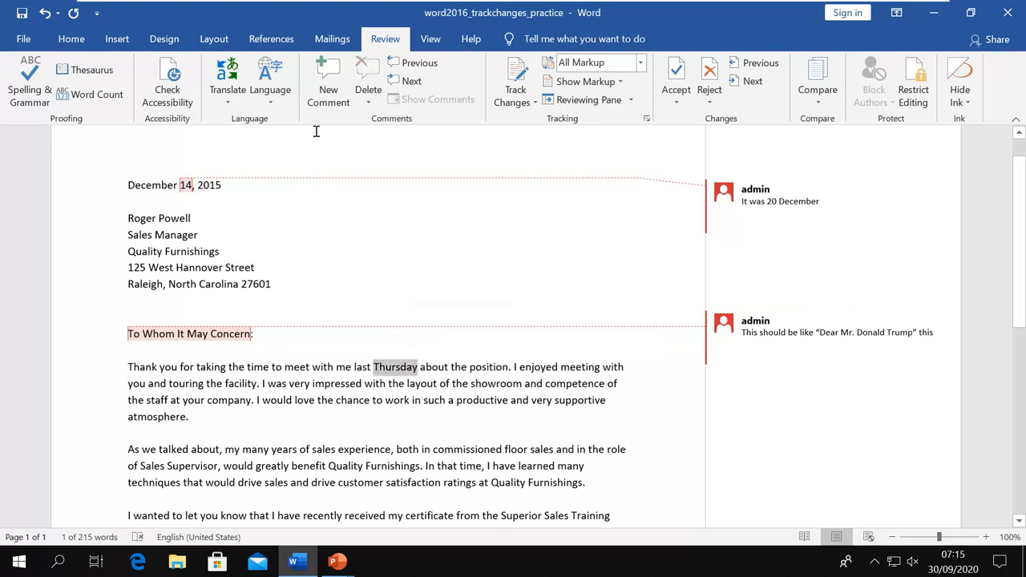
pyautogui.click(328, 90)
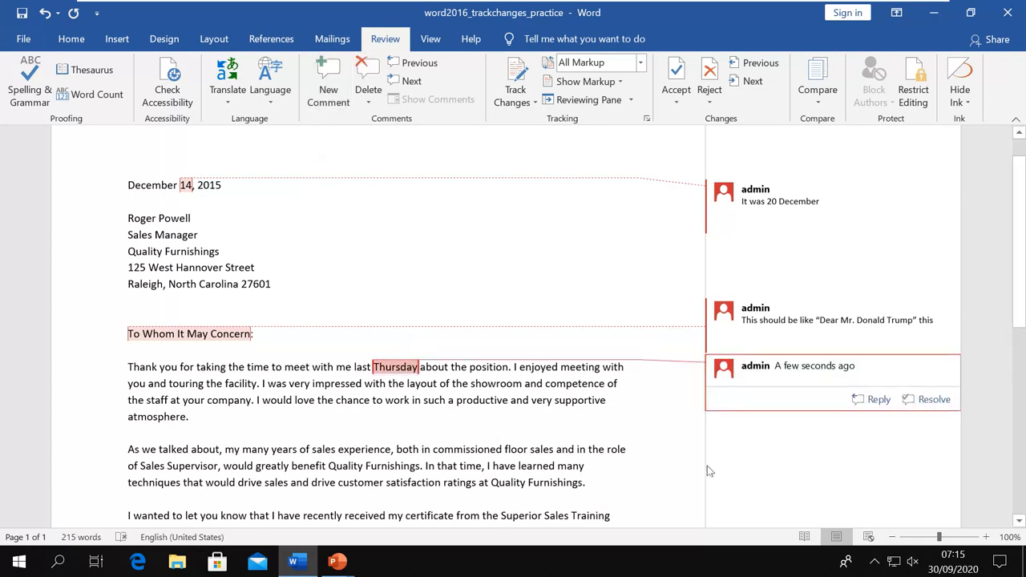
pyautogui.write('It w')
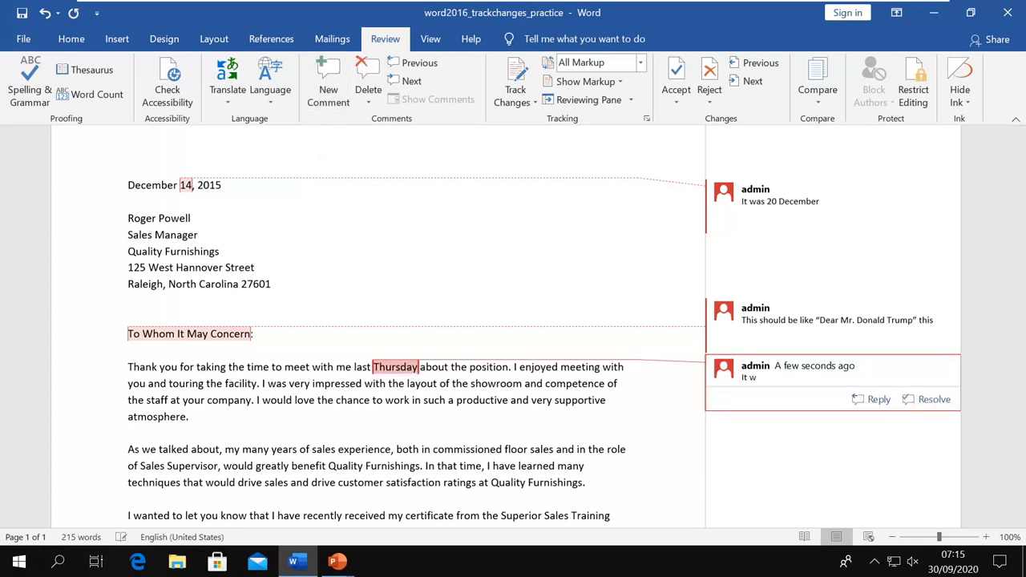
pyautogui.write('as Friday')
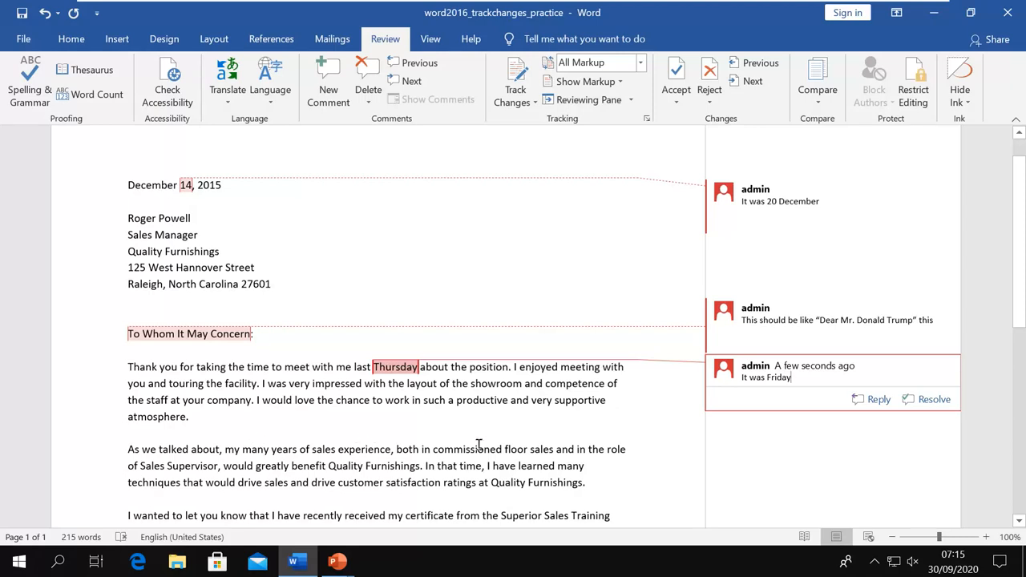
# Add the comment "Please delete this" to the word "very" in the first paragraph.
pyautogui.moveTo(531, 400); pyautogui.dragTo(551, 403)
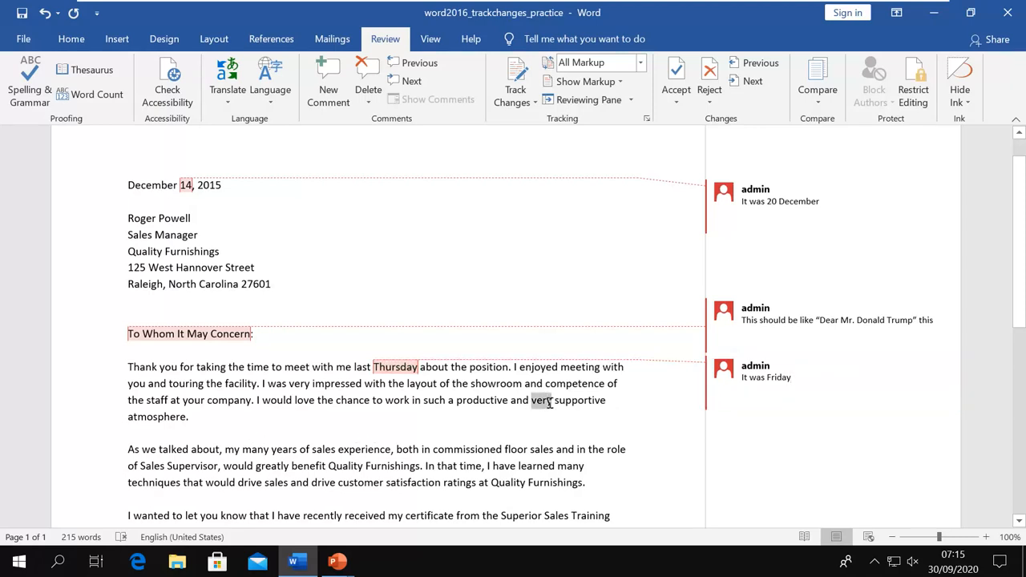
pyautogui.click(328, 90)
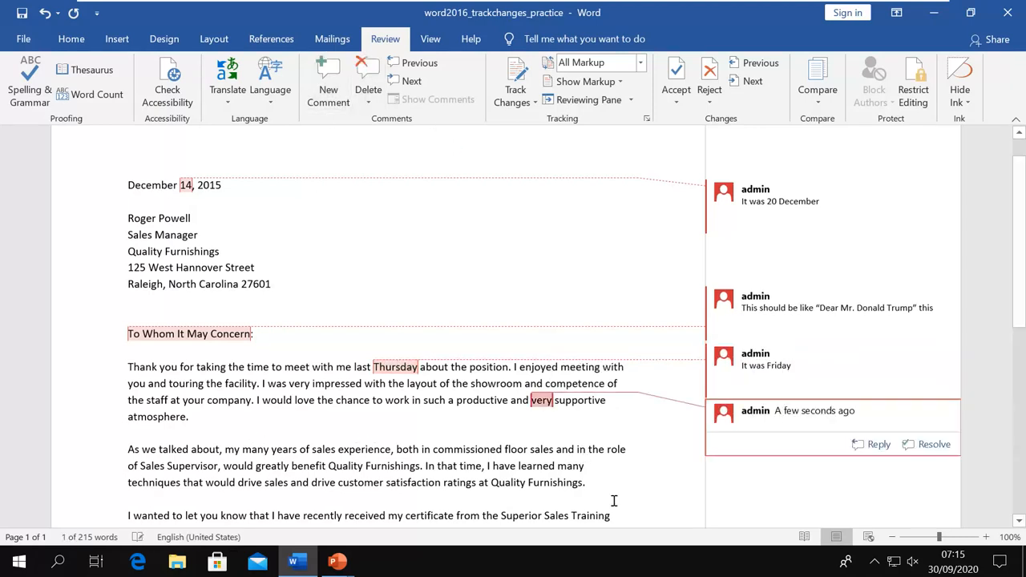
pyautogui.write('Pleas')
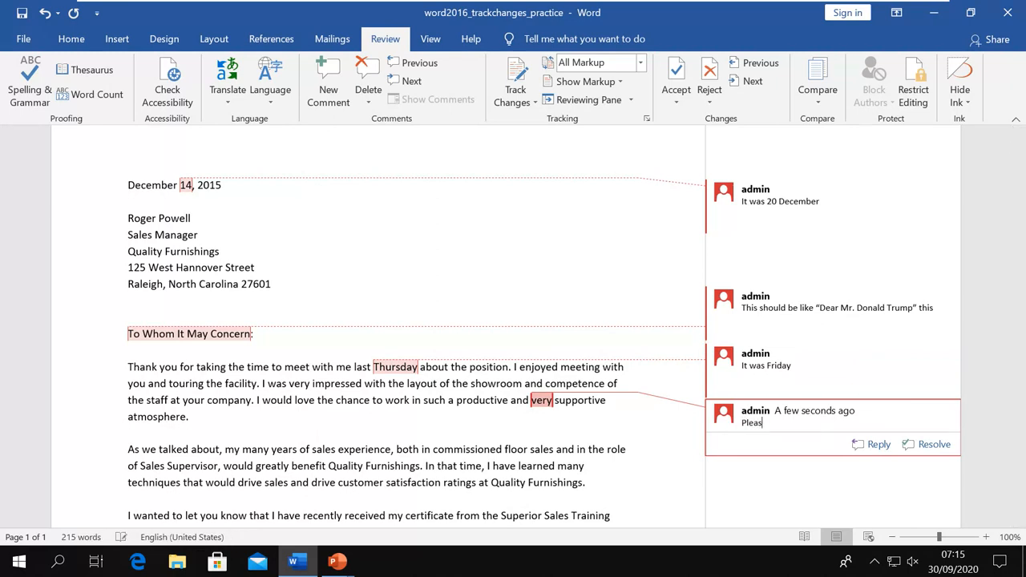
pyautogui.write('e delete this')
pyautogui.click(639, 512)
pyautogui.click(422, 449)
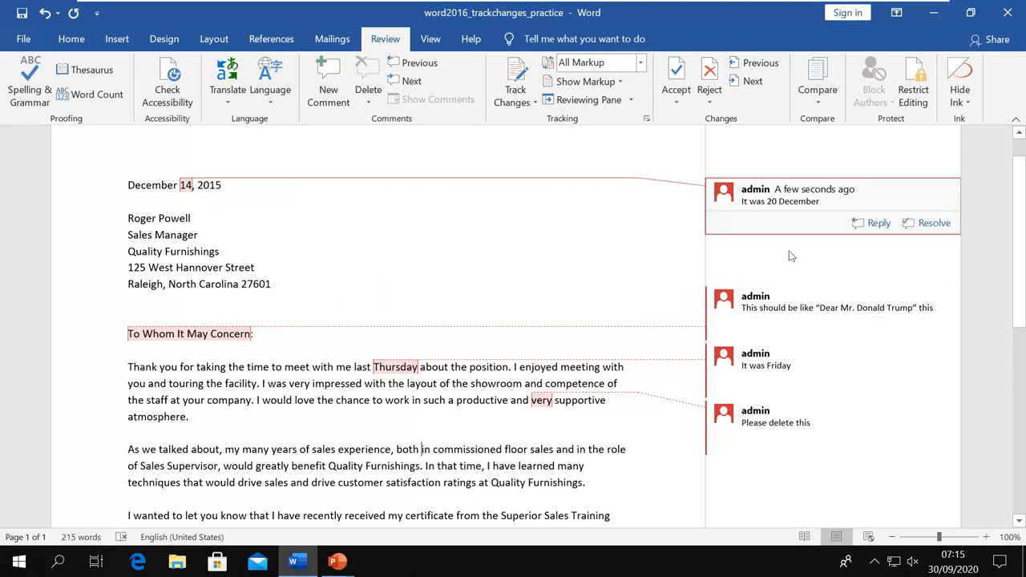
# Try to replace the commented day number and its comma in the letter's date with "20,".
pyautogui.moveTo(789, 455)
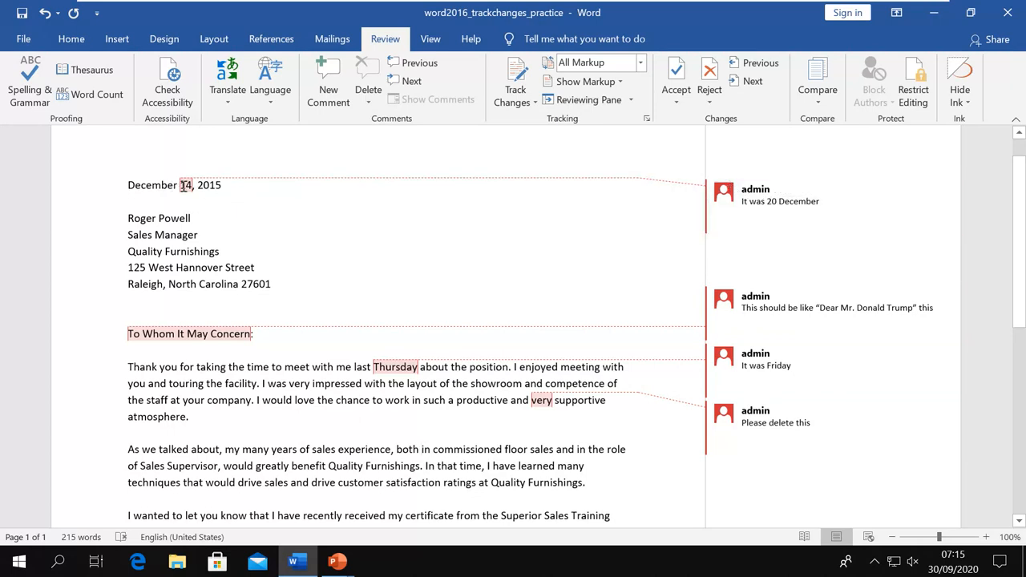
pyautogui.moveTo(791, 229)
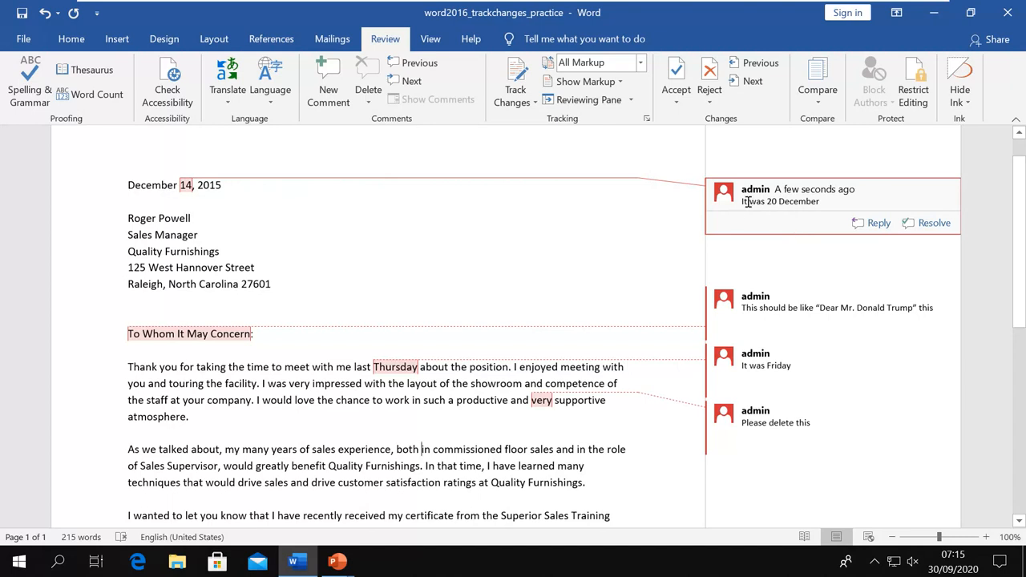
pyautogui.moveTo(717, 222)
pyautogui.click(190, 185)
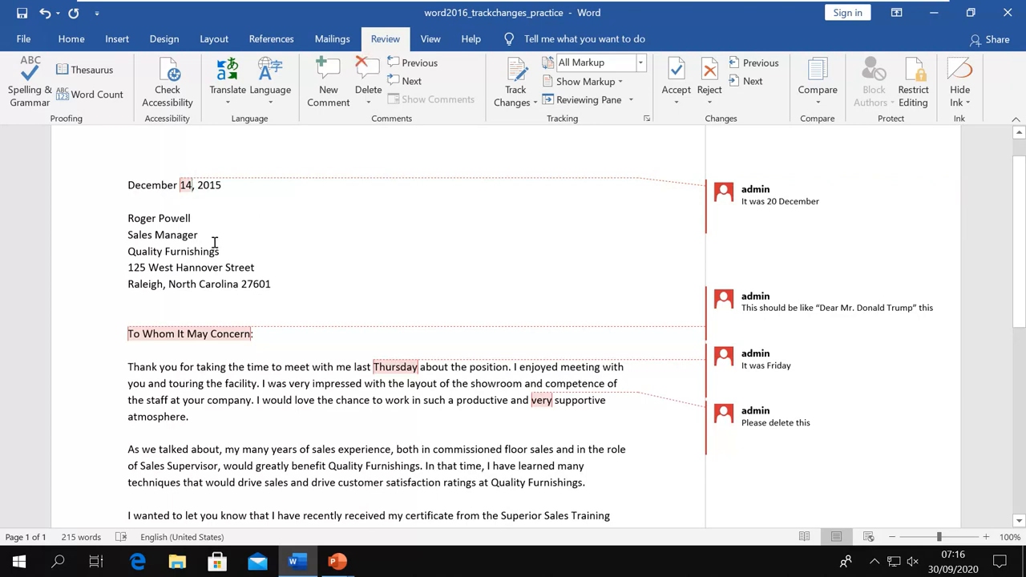
pyautogui.press('BackSpace')
pyautogui.press('BackSpace')
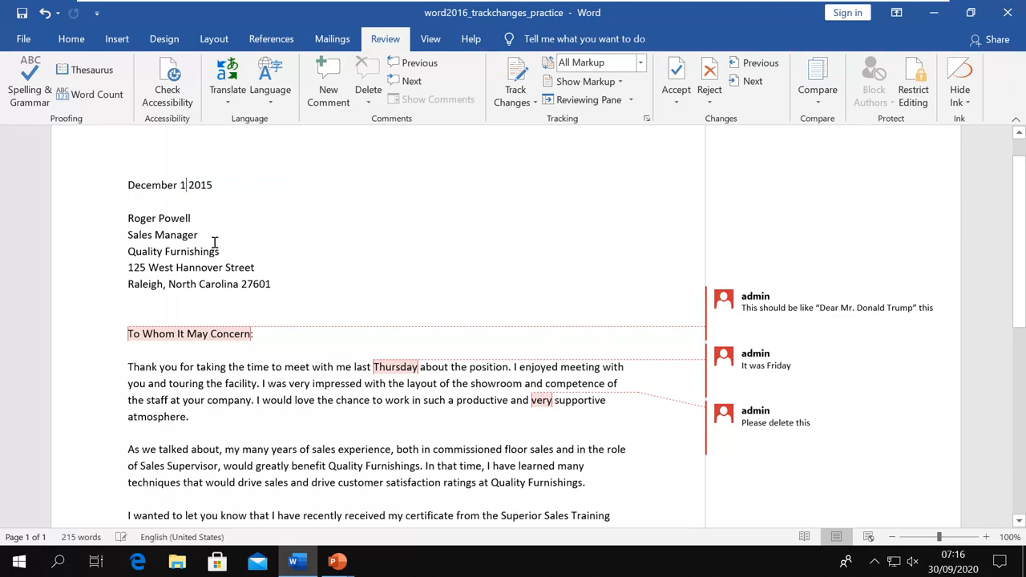
pyautogui.press('BackSpace')
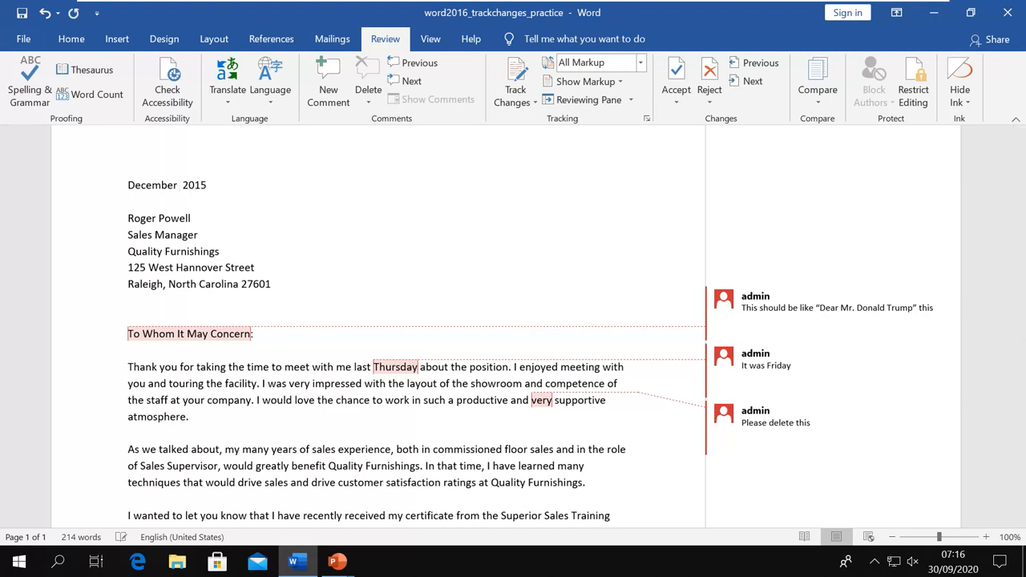
pyautogui.write('20,')
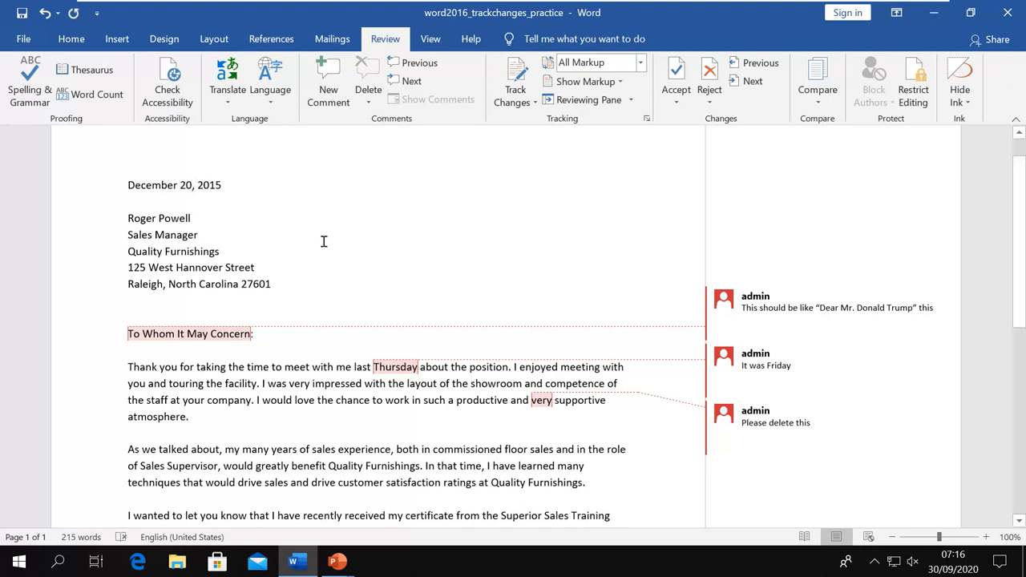
# Undo the date replacement, keeping the text of the comment on "very".
pyautogui.hotkey('ctrl', 'z')
pyautogui.hotkey('ctrl', 'z')
pyautogui.hotkey('ctrl', 'z')
pyautogui.hotkey('ctrl', 'z')
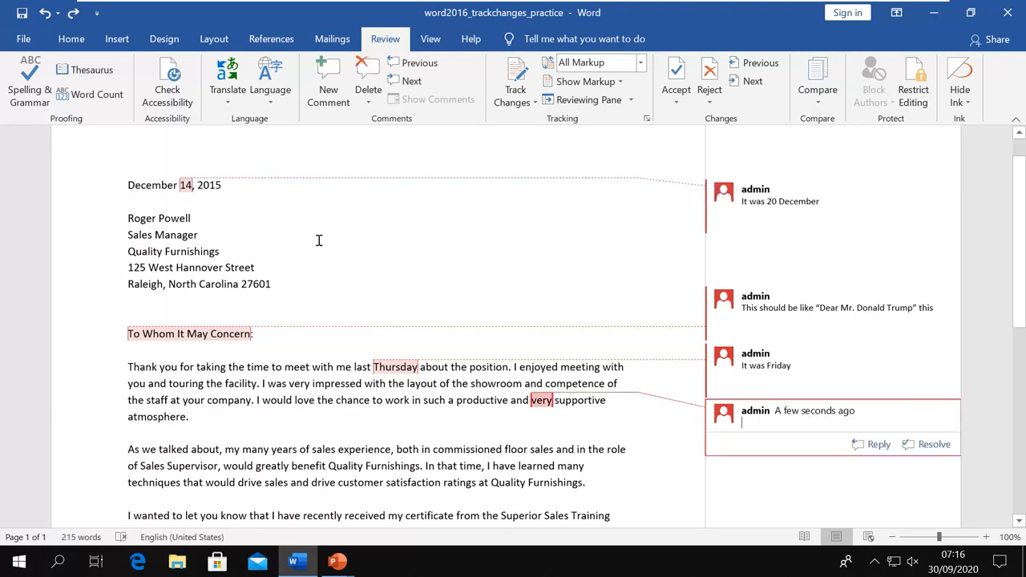
pyautogui.hotkey('ctrl', 'y')
# Change the day number in the letter's date to 20, and resolve the "It was 20 December" comment.
pyautogui.click(189, 186)
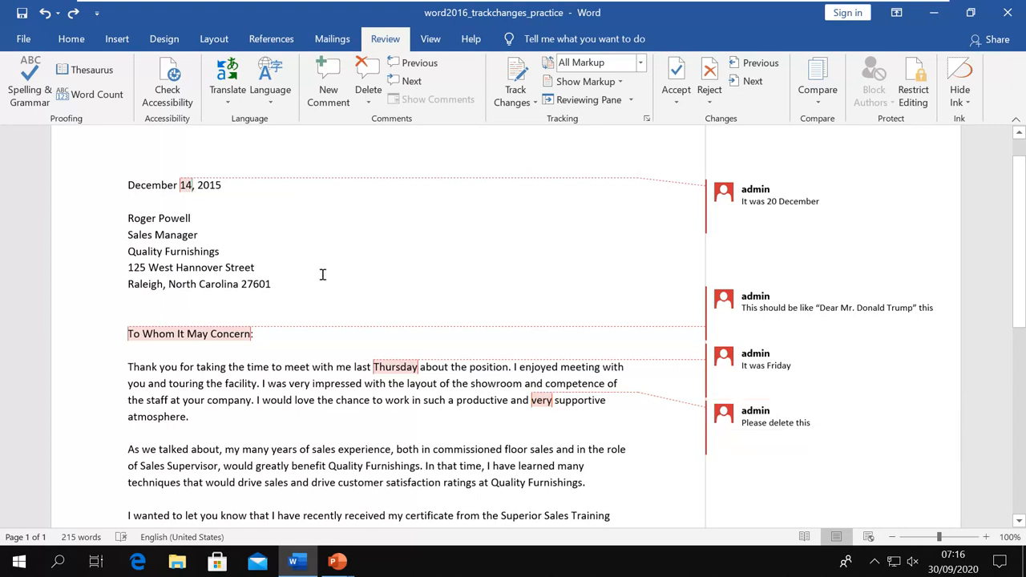
pyautogui.press('BackSpace')
pyautogui.press('BackSpace')
pyautogui.write('20')
pyautogui.moveTo(767, 204)
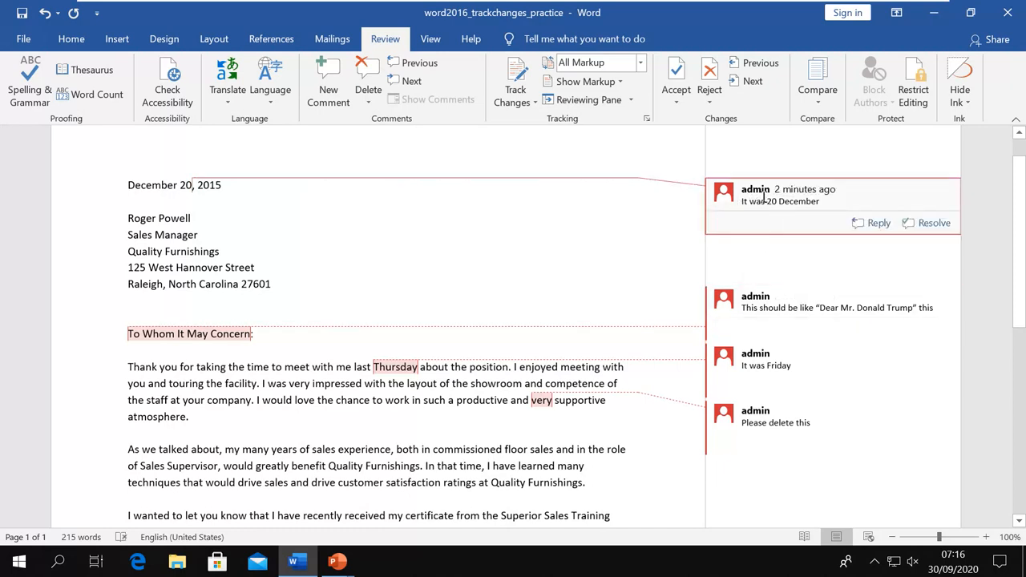
pyautogui.click(930, 225)
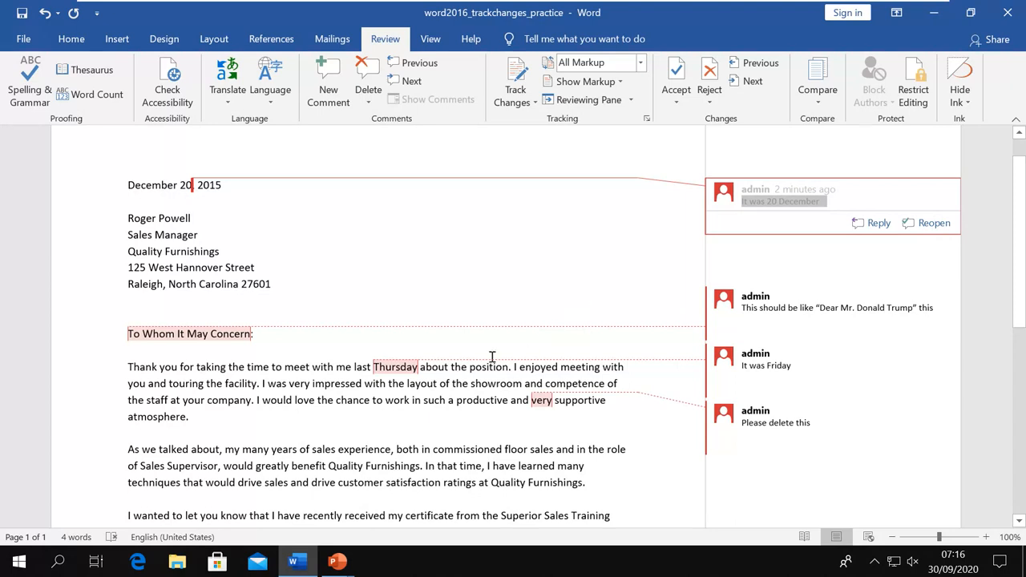
# Reply "No it was Thursday" to the "It was Friday" comment.
pyautogui.doubleClick(407, 368)
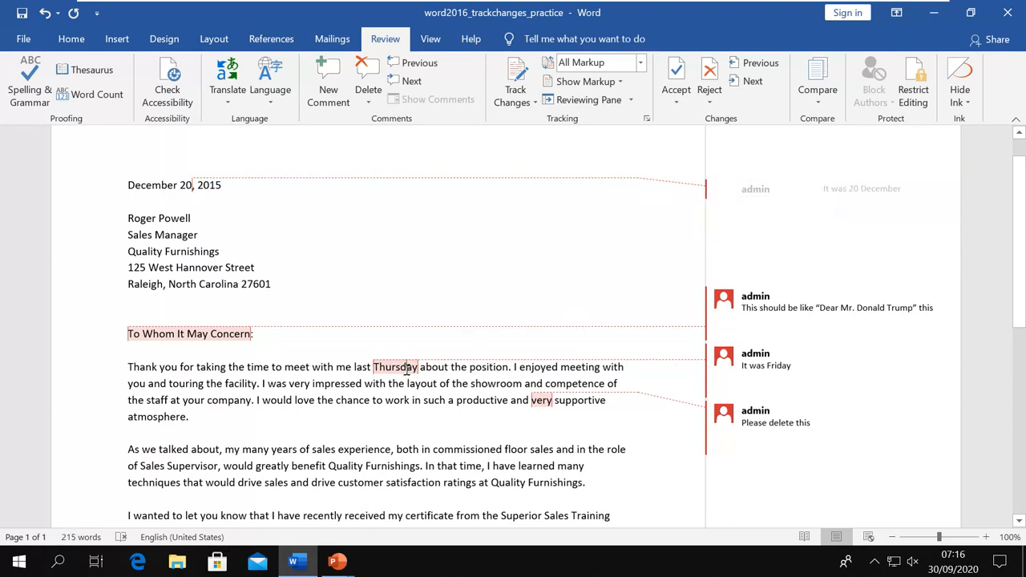
pyautogui.click(765, 367)
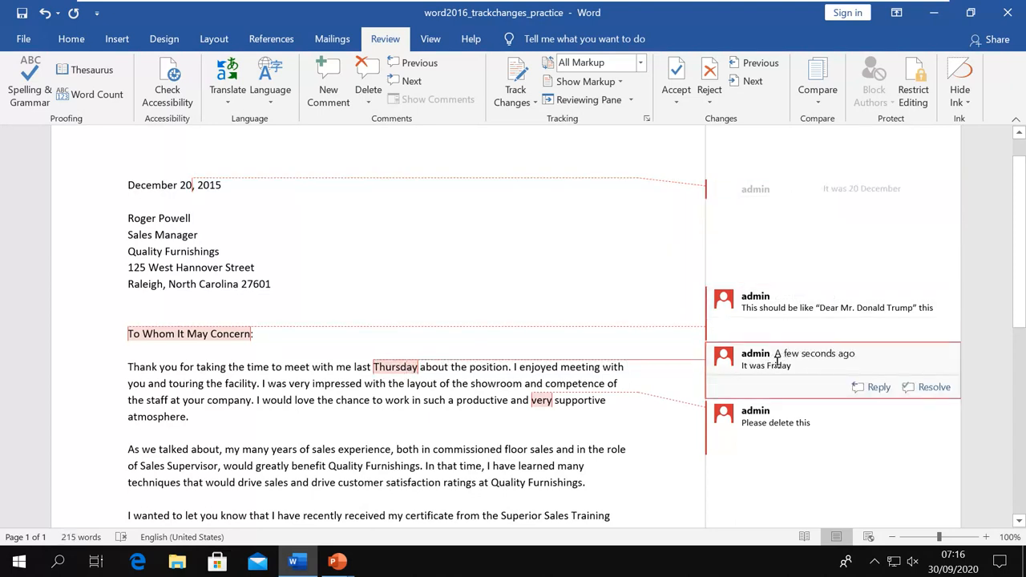
pyautogui.click(875, 389)
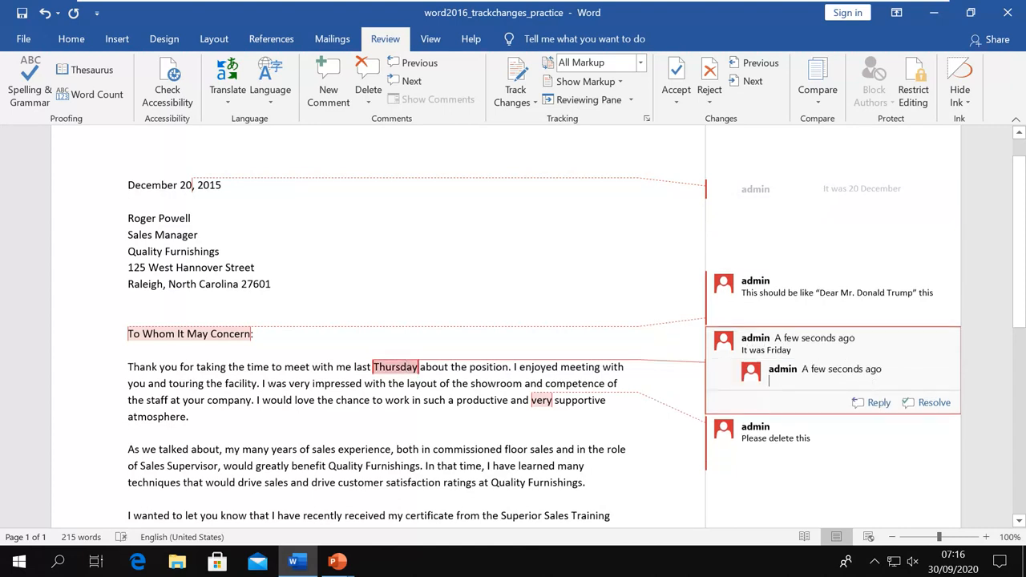
pyautogui.write('No it was thu')
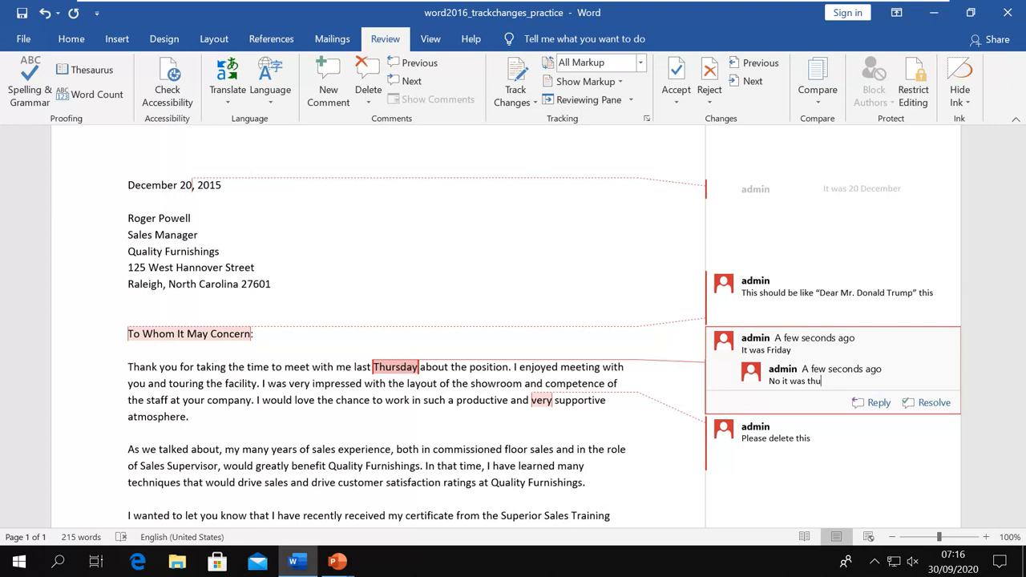
pyautogui.write('rsday')
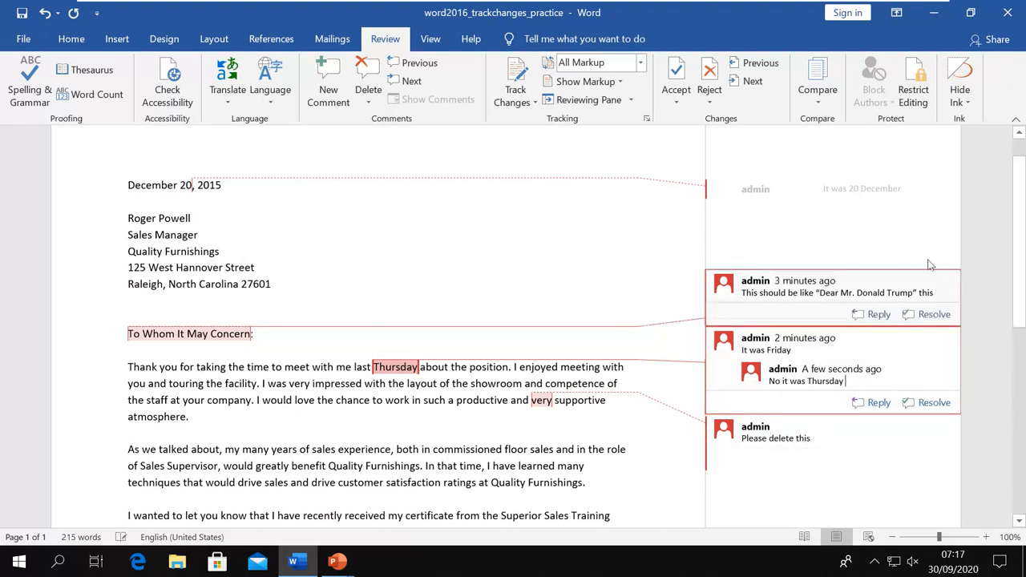
pyautogui.click(601, 261)
pyautogui.click(774, 381)
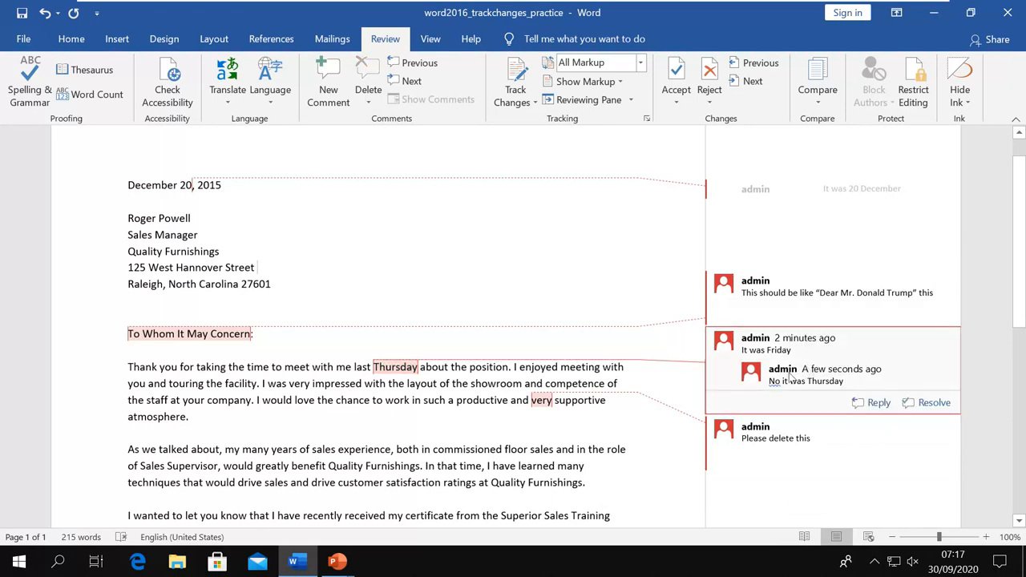
pyautogui.click(847, 383)
pyautogui.moveTo(754, 378)
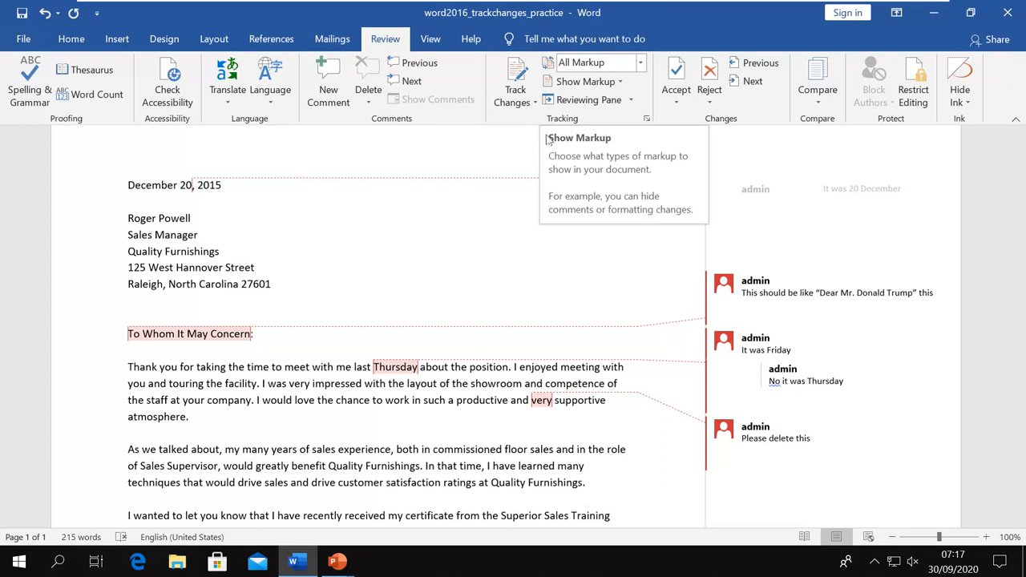
# Hide comments in the markup display, and show them again.
pyautogui.click(620, 83)
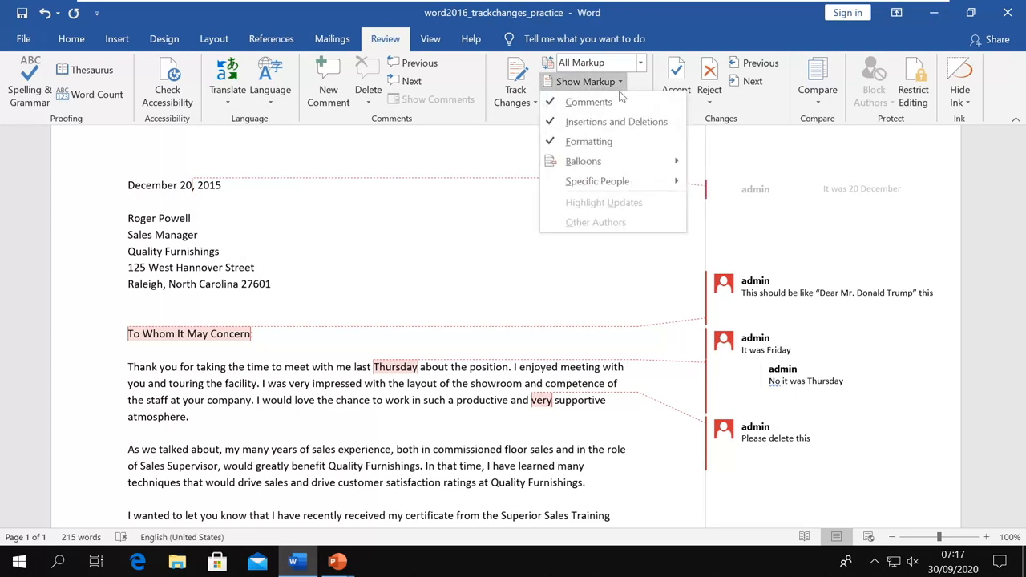
pyautogui.click(581, 102)
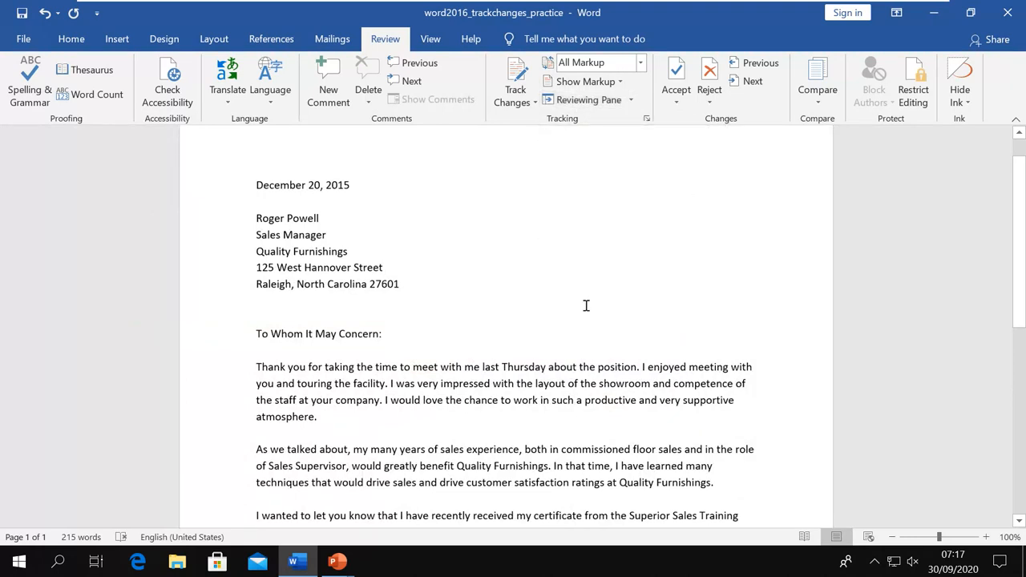
pyautogui.click(620, 83)
pyautogui.click(589, 102)
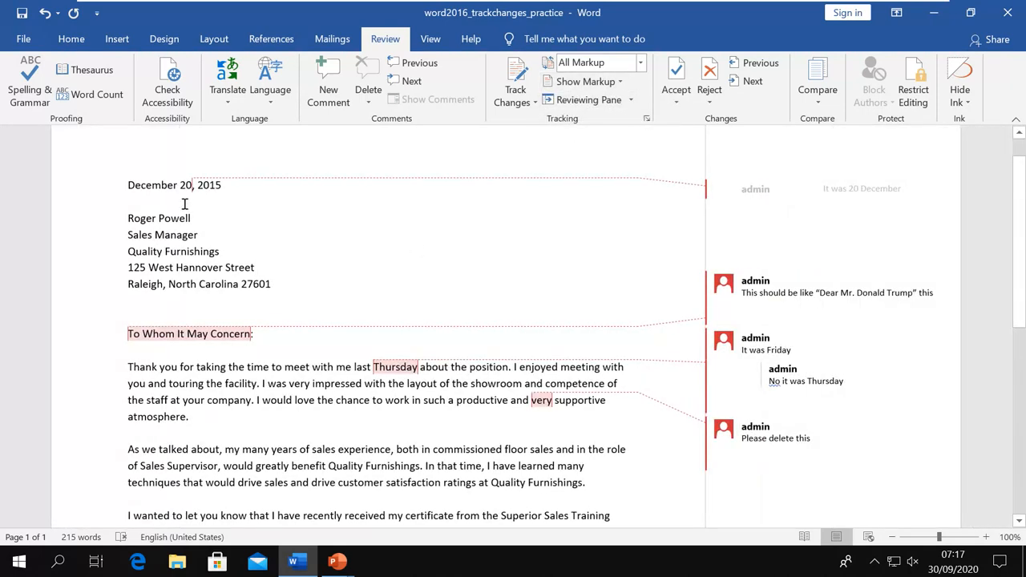
# Step forward through the letter's comments from the date, and go back through them to the first one.
pyautogui.click(184, 190)
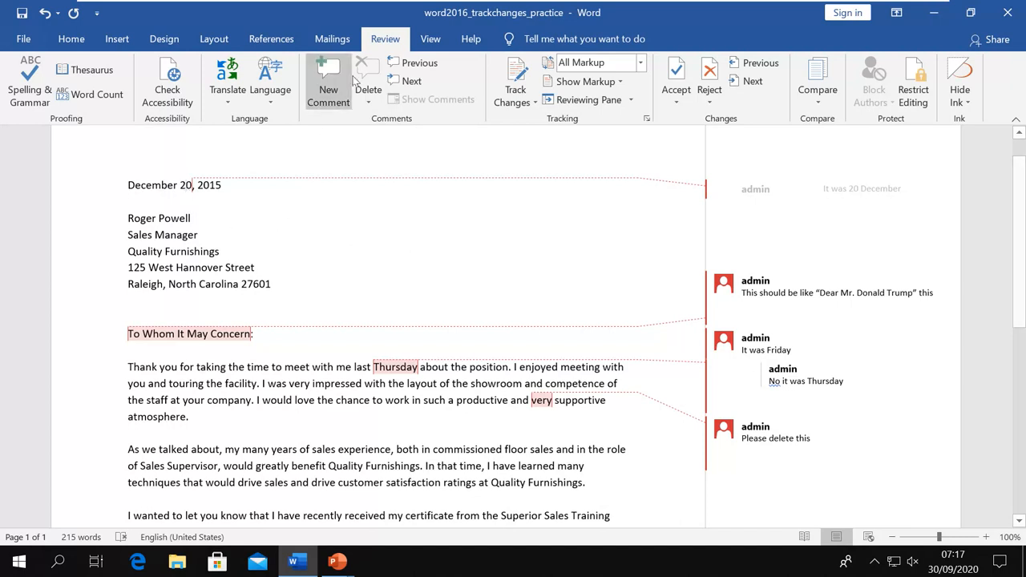
pyautogui.click(411, 81)
pyautogui.click(411, 81)
pyautogui.click(411, 81)
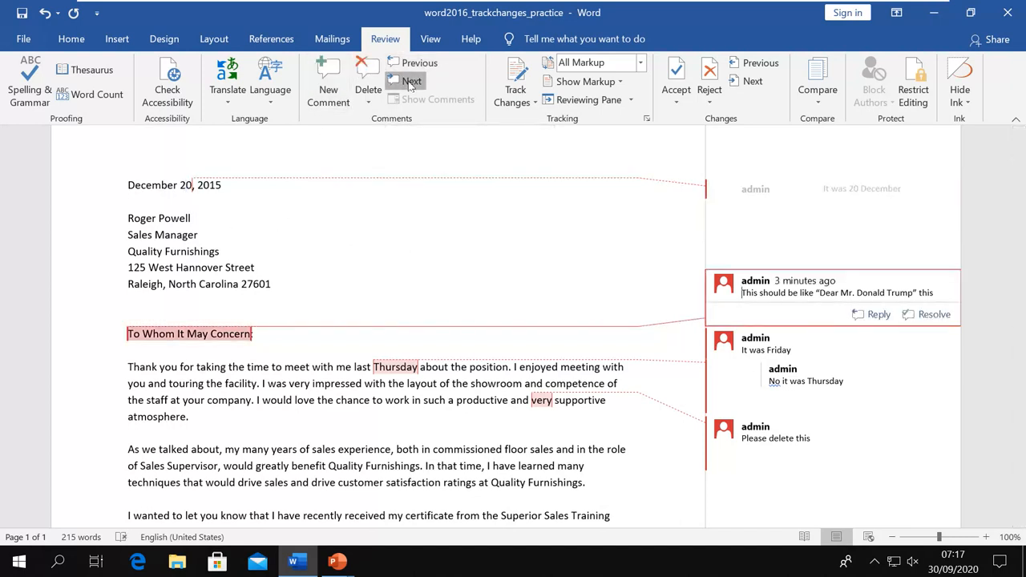
pyautogui.click(411, 81)
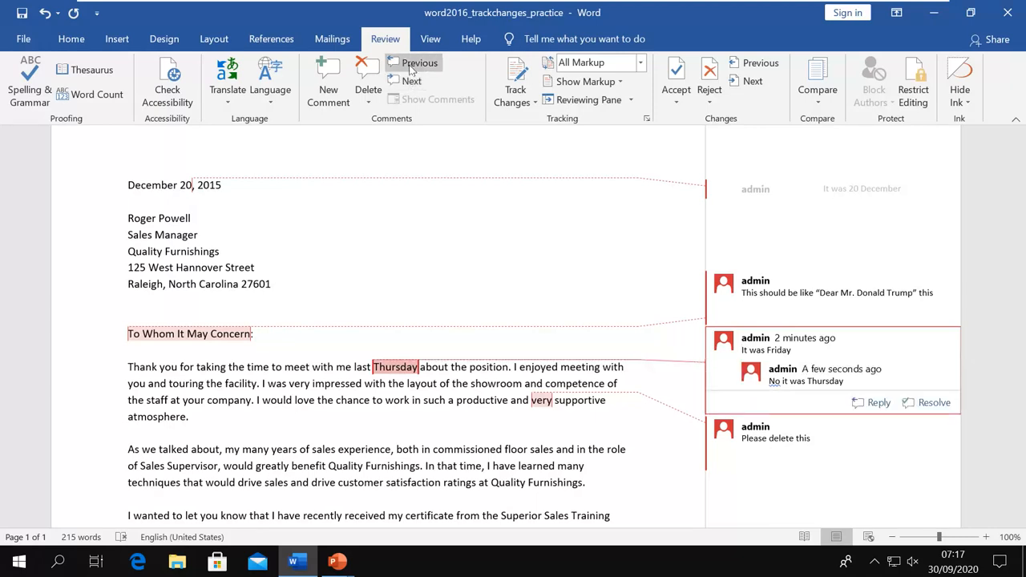
pyautogui.click(411, 68)
pyautogui.click(411, 67)
pyautogui.click(411, 67)
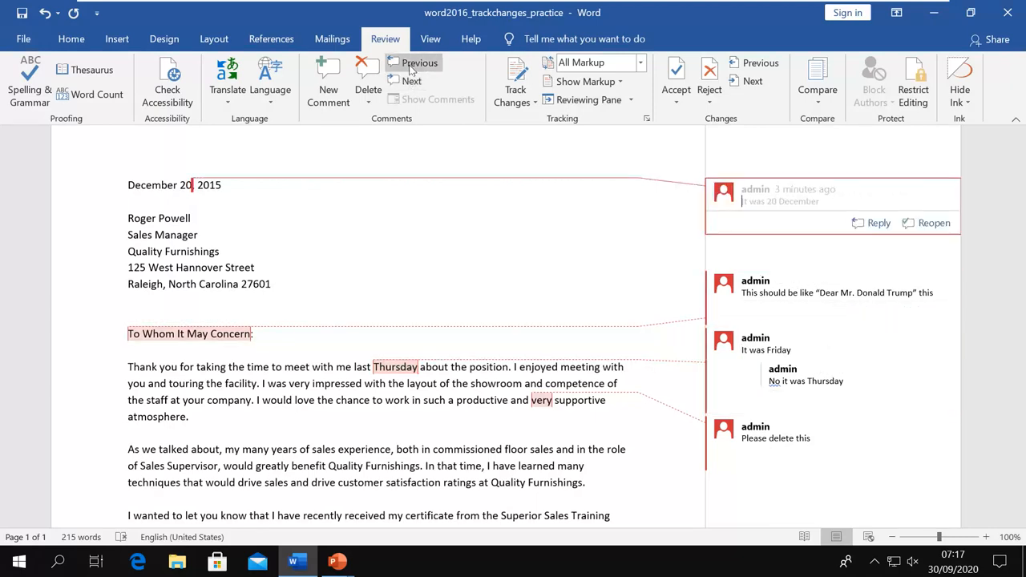
pyautogui.click(427, 200)
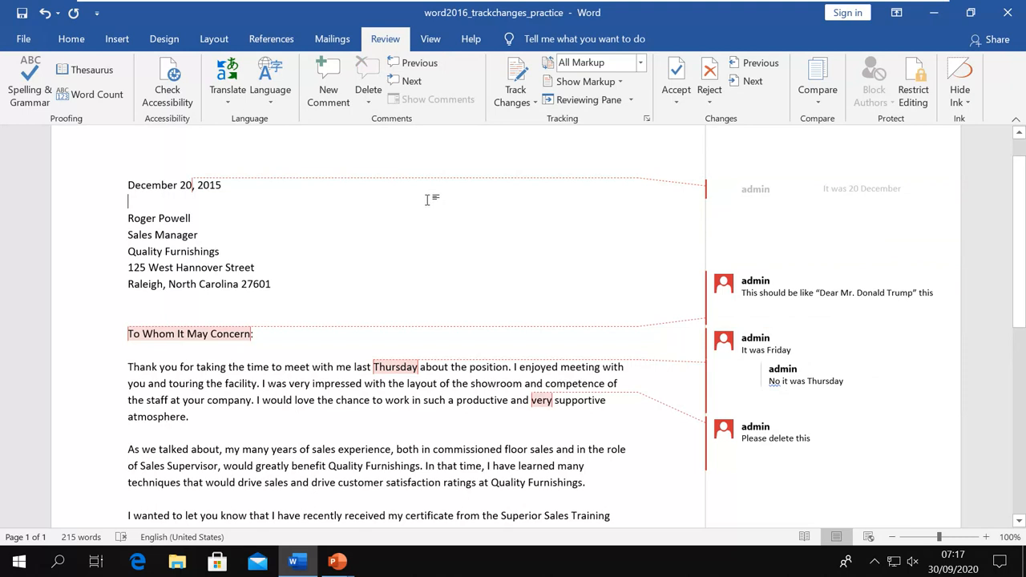
# Delete the resolved "It was 20 December" comment.
pyautogui.click(781, 196)
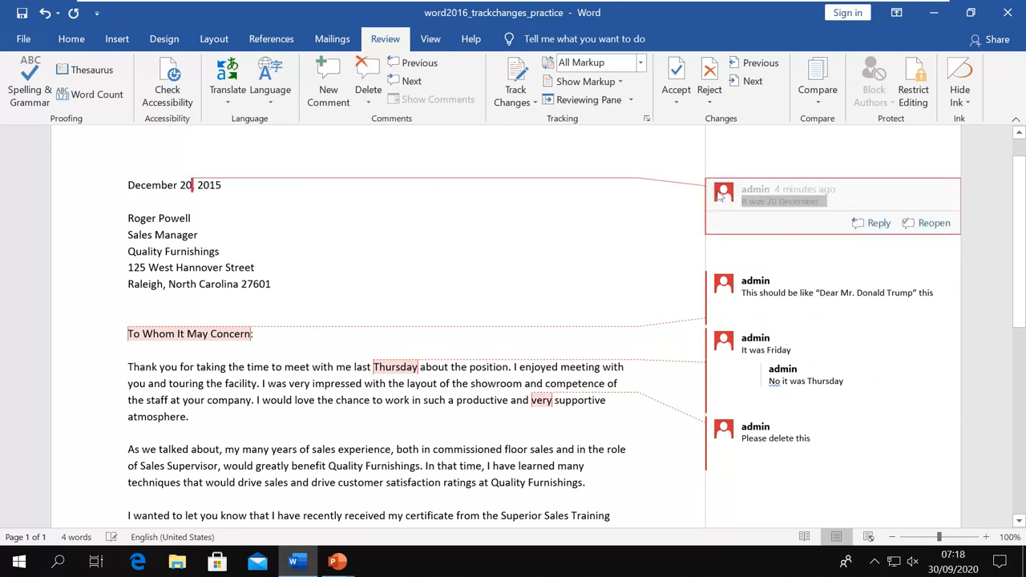
pyautogui.click(369, 74)
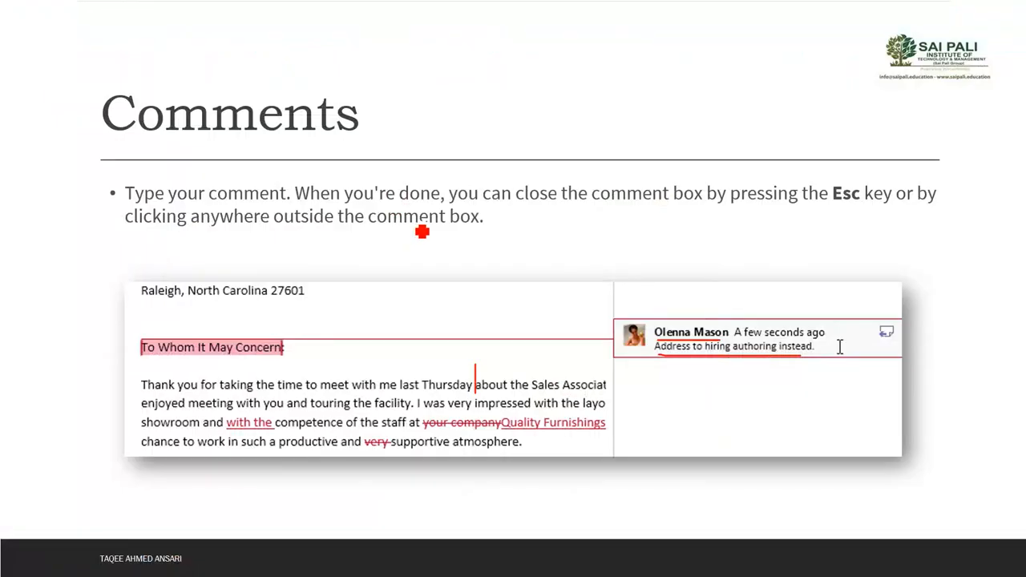
# In the PowerPoint slide show, advance to the slide on deleting comments and underline "delete" in its heading.
pyautogui.press('Right')
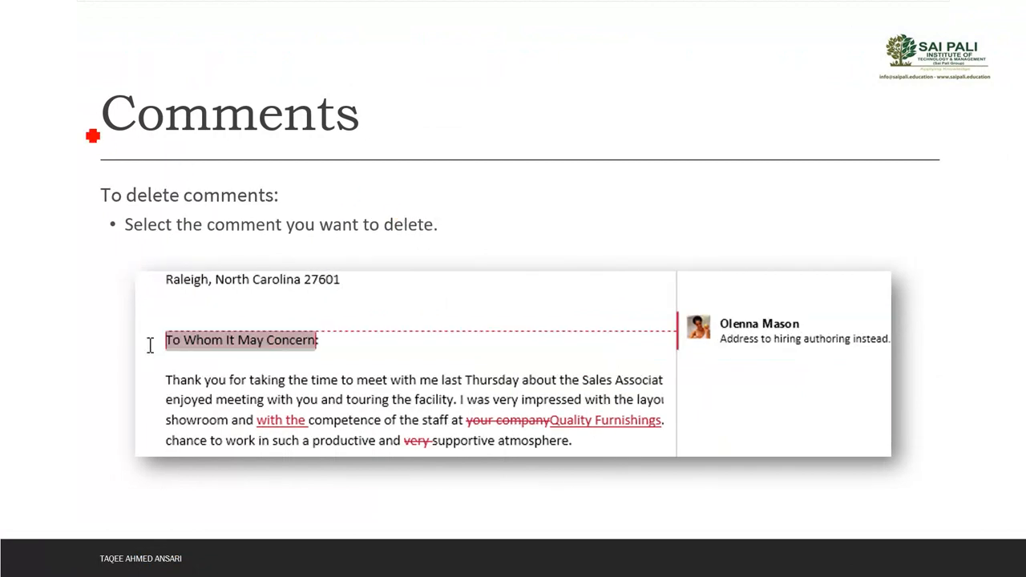
pyautogui.moveTo(137, 204); pyautogui.dragTo(194, 201)
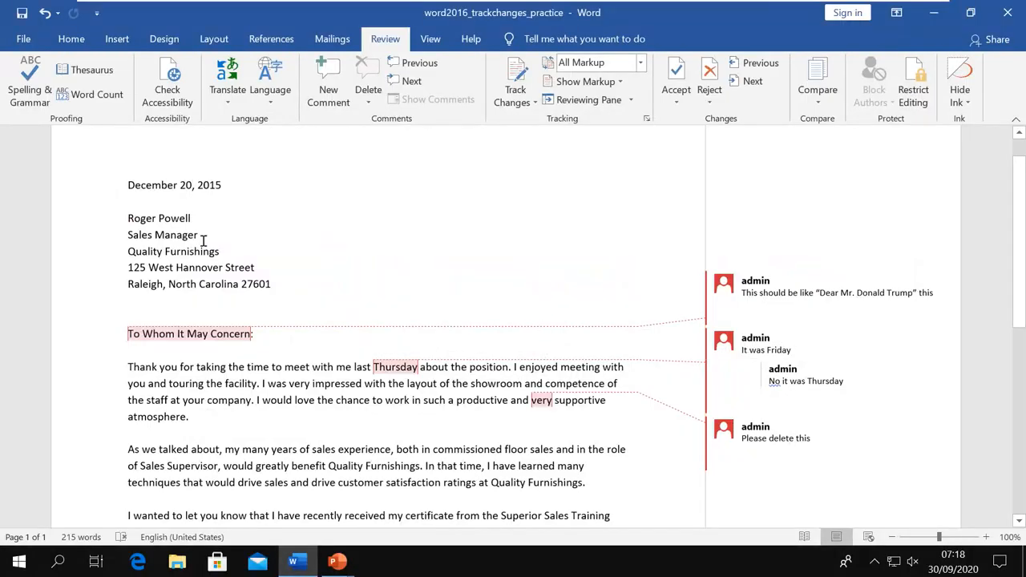
# Delete the comment attached to the letter's "To Whom It May Concern" greeting.
pyautogui.click(775, 282)
pyautogui.tripleClick(773, 291)
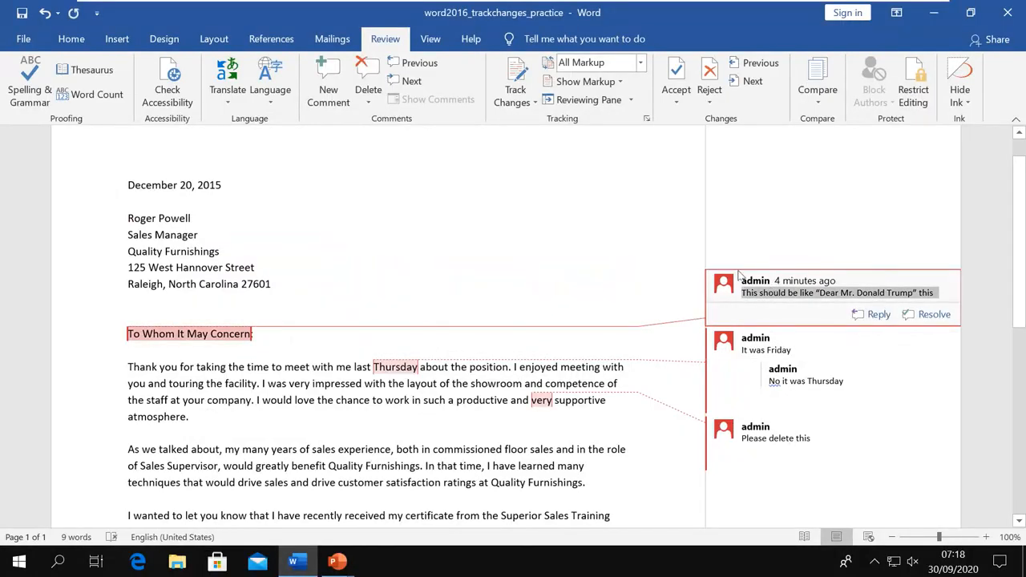
pyautogui.click(212, 323)
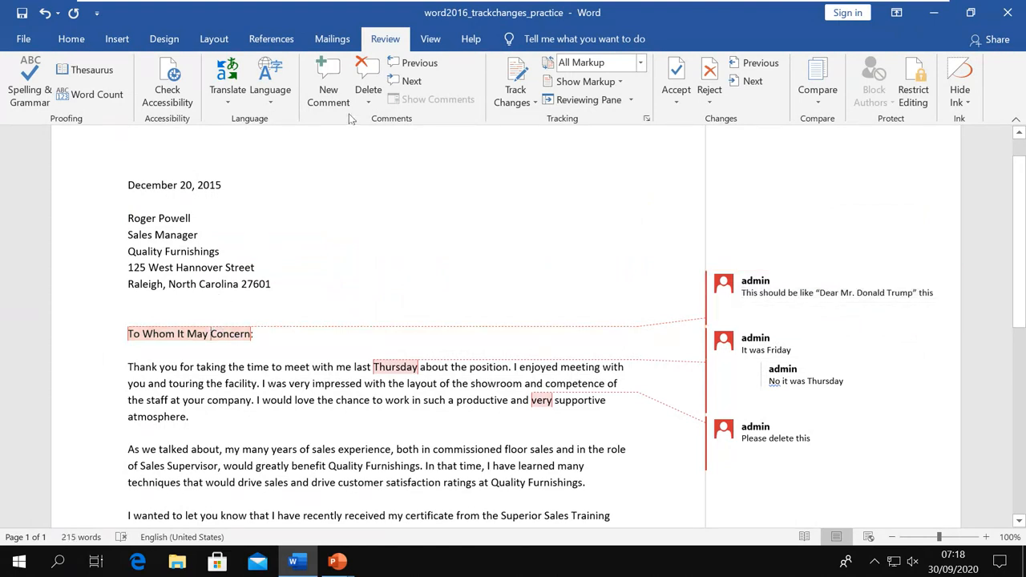
pyautogui.click(368, 72)
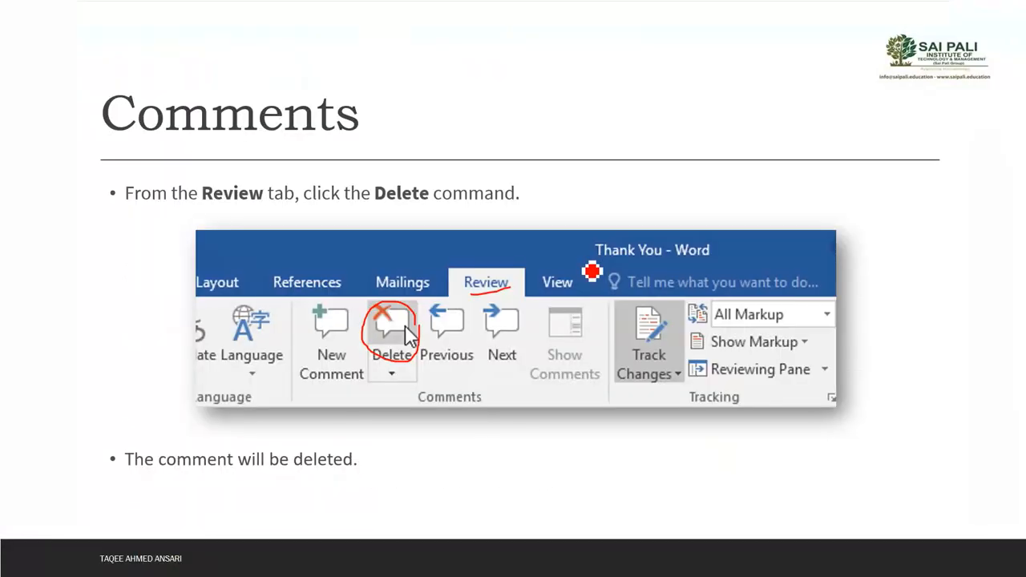
# In the PowerPoint slide show, advance to the slide on deleting all comments, circle the Delete arrow and underline "Delete All Comments in Document".
pyautogui.press('Right')
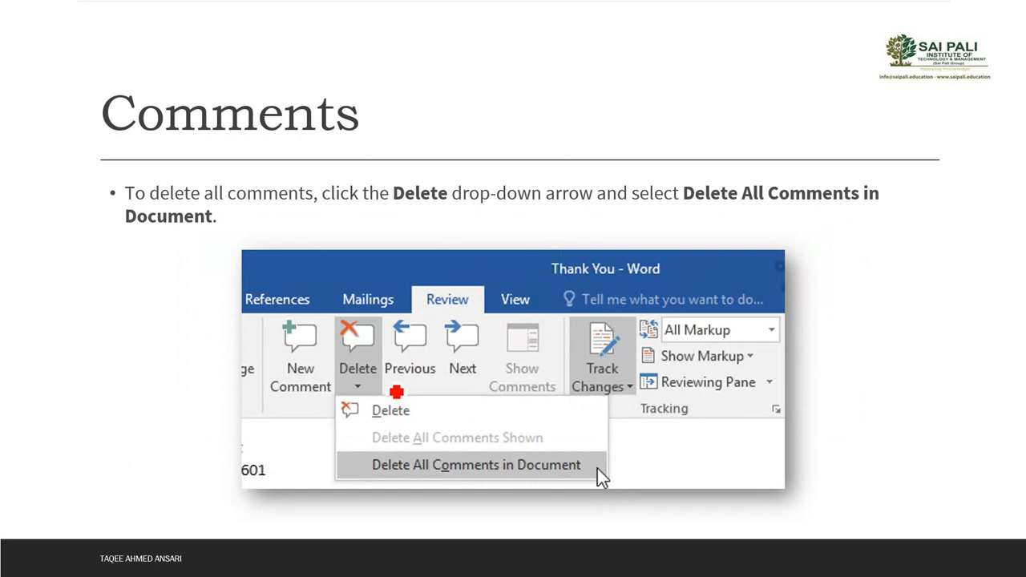
pyautogui.moveTo(367, 378)
pyautogui.mouseDown()
pyautogui.moveTo(355, 393)
pyautogui.moveTo(369, 399)
pyautogui.mouseUp()
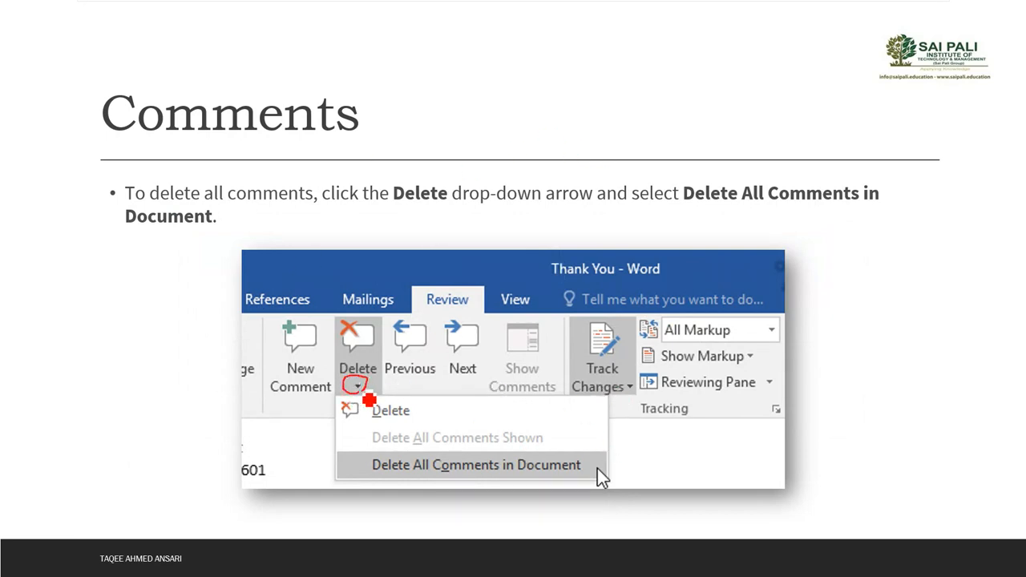
pyautogui.moveTo(374, 486); pyautogui.dragTo(592, 486)
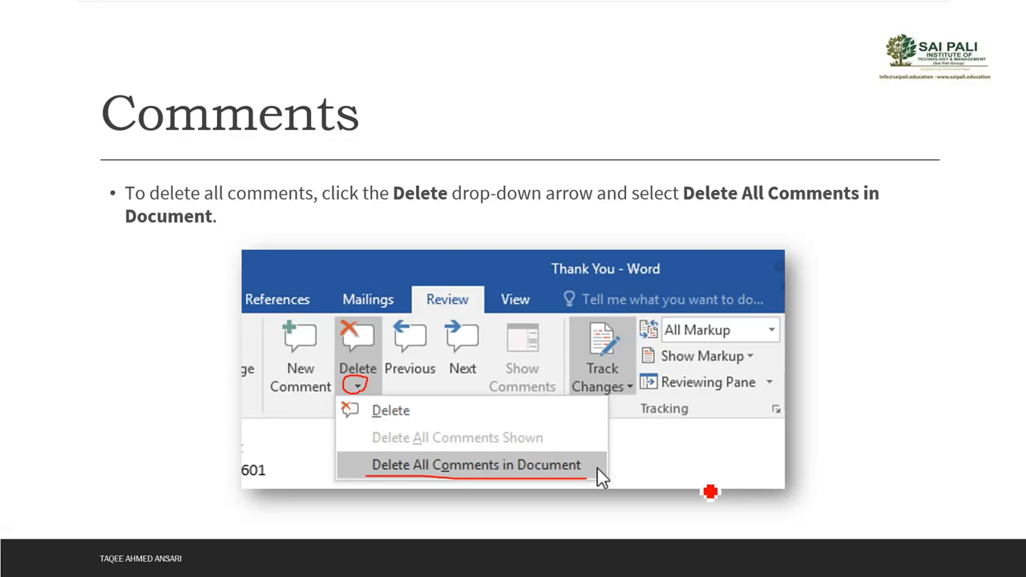
# Switch to the letter in Word and delete all comments in the document at once.
pyautogui.hotkey('alt', 'Tab')
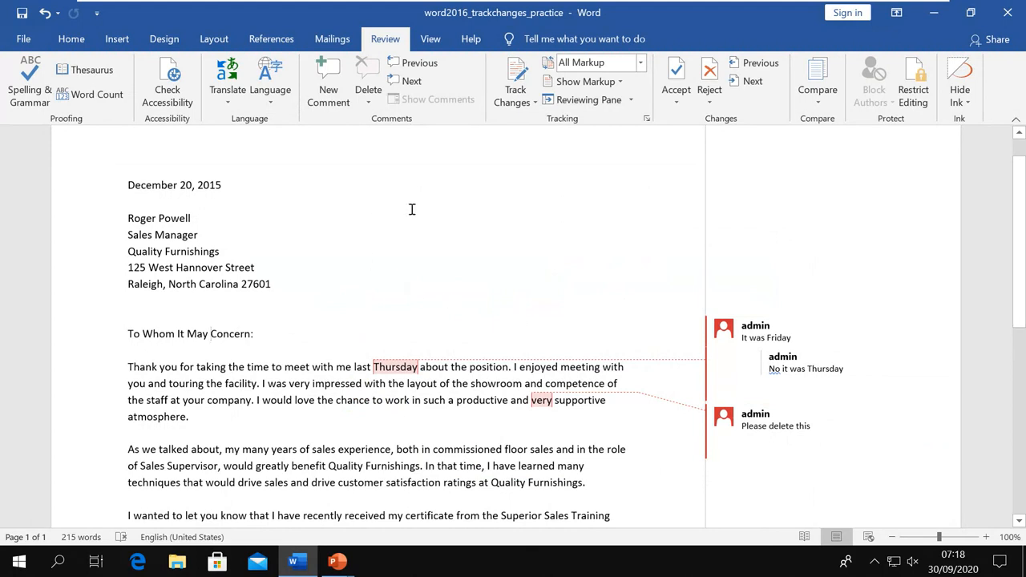
pyautogui.click(369, 106)
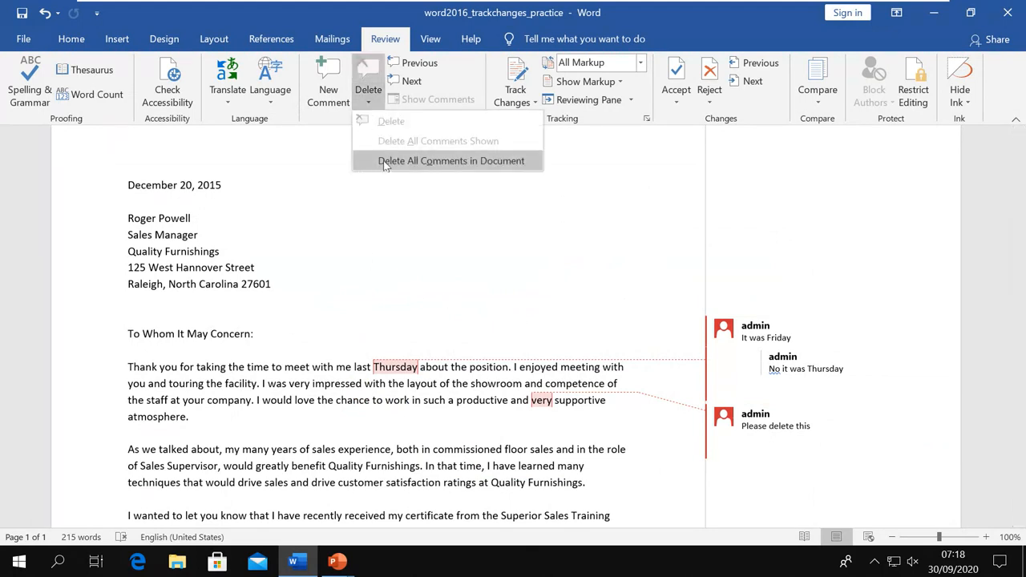
pyautogui.click(478, 161)
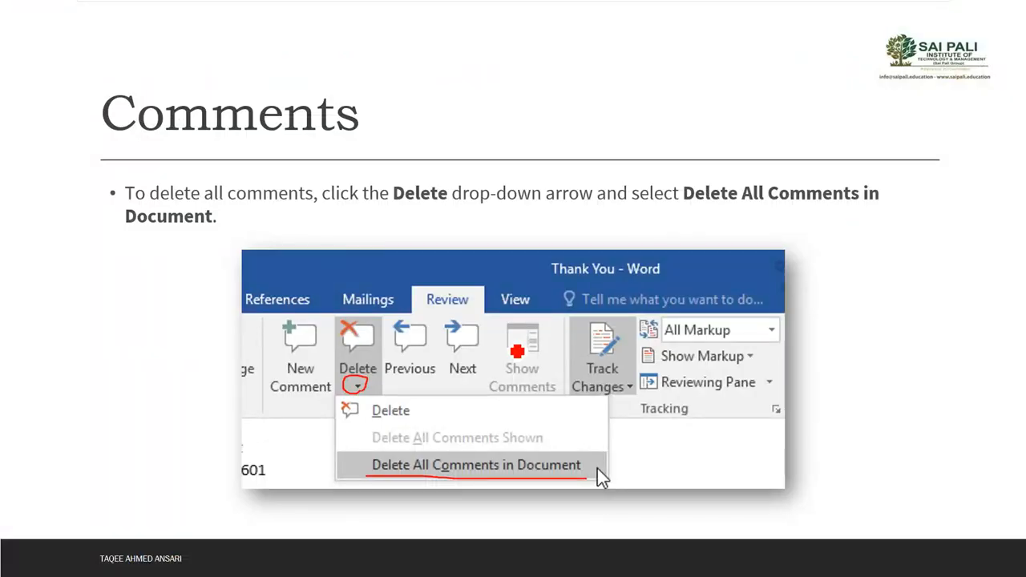
# Advance the PowerPoint slide show to the "Comparing documents" slide.
pyautogui.press('Right')
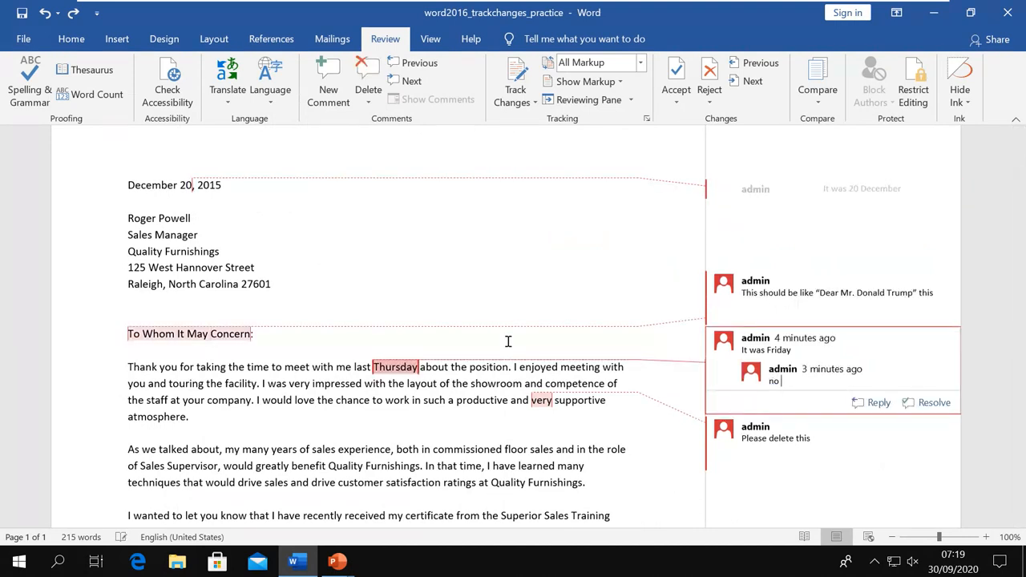
# In Word, undo all the comment and date edits back to the original letter, and return to the PowerPoint slide on comparing documents.
pyautogui.hotkey('ctrl', 'z')
pyautogui.hotkey('ctrl', 'z')
pyautogui.hotkey('ctrl', 'z')
pyautogui.hotkey('ctrl', 'z')
pyautogui.hotkey('ctrl', 'z')
pyautogui.hotkey('ctrl', 'z')
pyautogui.hotkey('ctrl', 'z')
pyautogui.hotkey('ctrl', 'z')
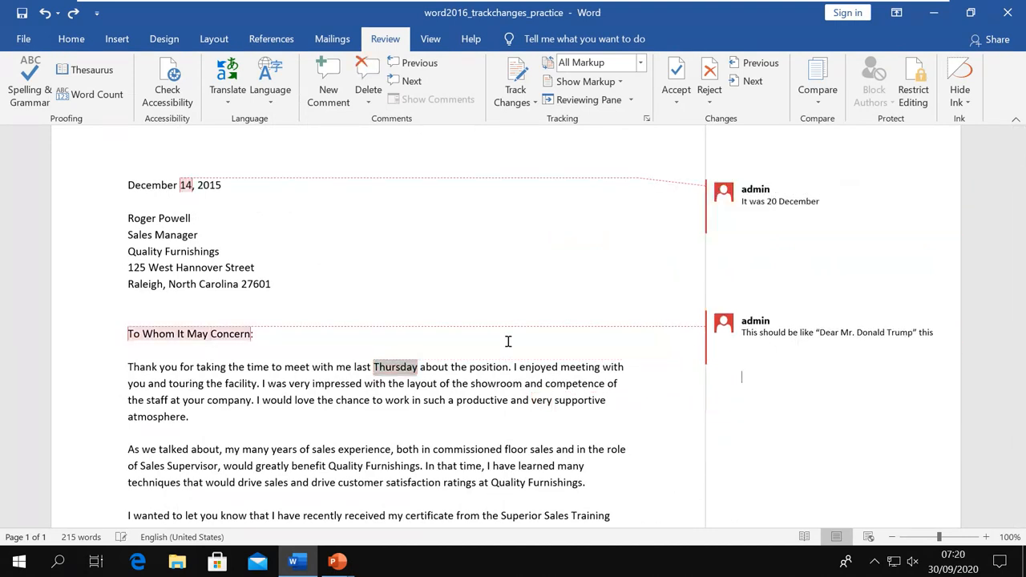
pyautogui.hotkey('ctrl', 'z')
pyautogui.hotkey('ctrl', 'z')
pyautogui.hotkey('ctrl', 'z')
pyautogui.hotkey('ctrl', 'z')
pyautogui.hotkey('ctrl', 'z')
pyautogui.hotkey('ctrl', 'z')
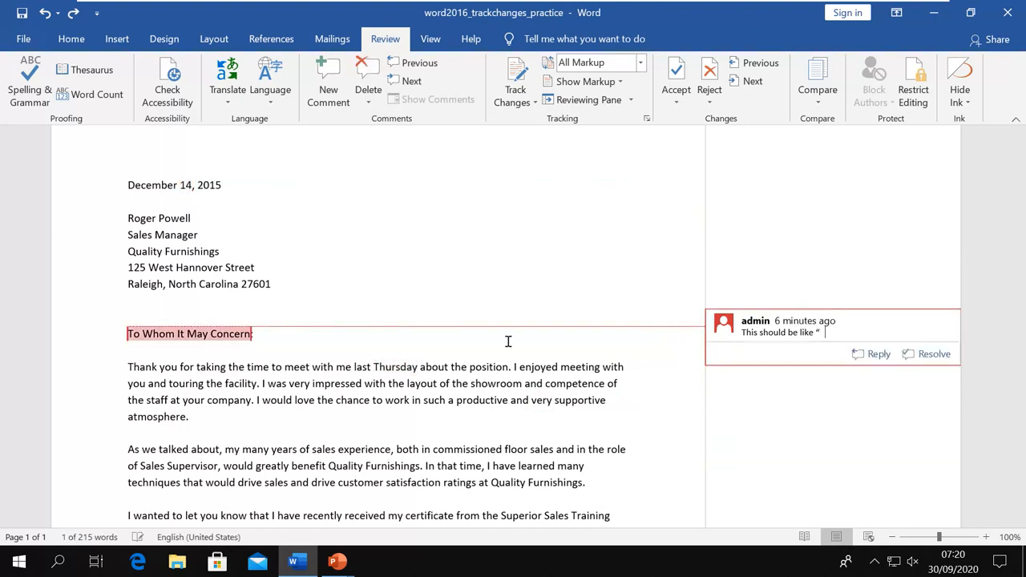
pyautogui.hotkey('ctrl', 'z')
pyautogui.hotkey('ctrl', 'z')
pyautogui.hotkey('ctrl', 'z')
pyautogui.hotkey('ctrl', 'z')
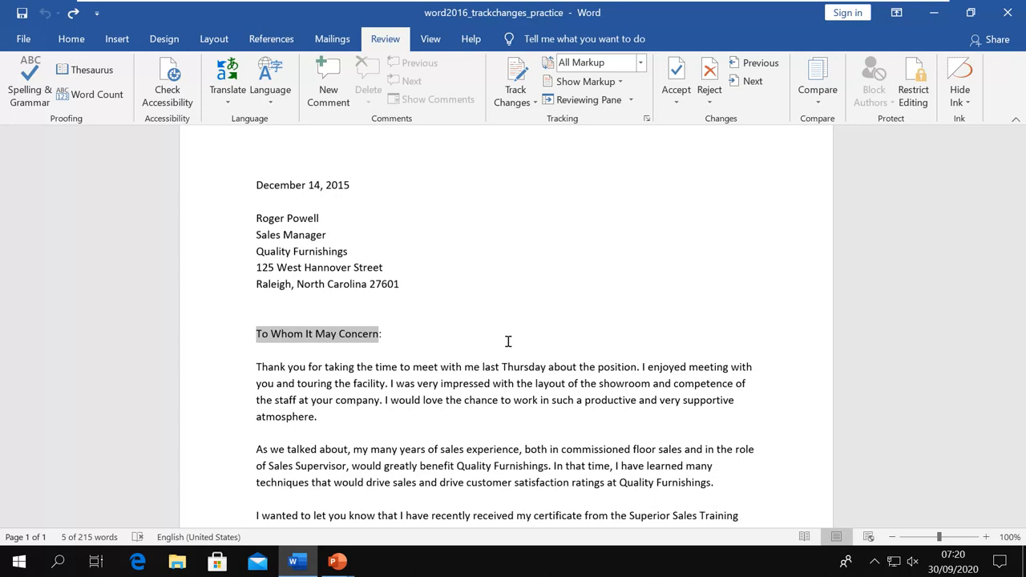
pyautogui.click(364, 294)
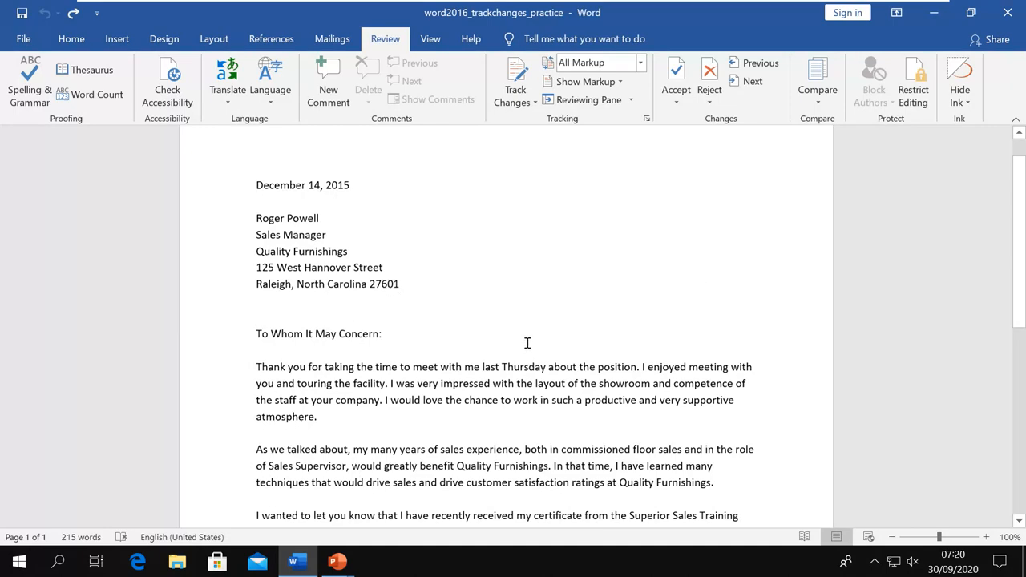
pyautogui.hotkey('alt', 'Tab')
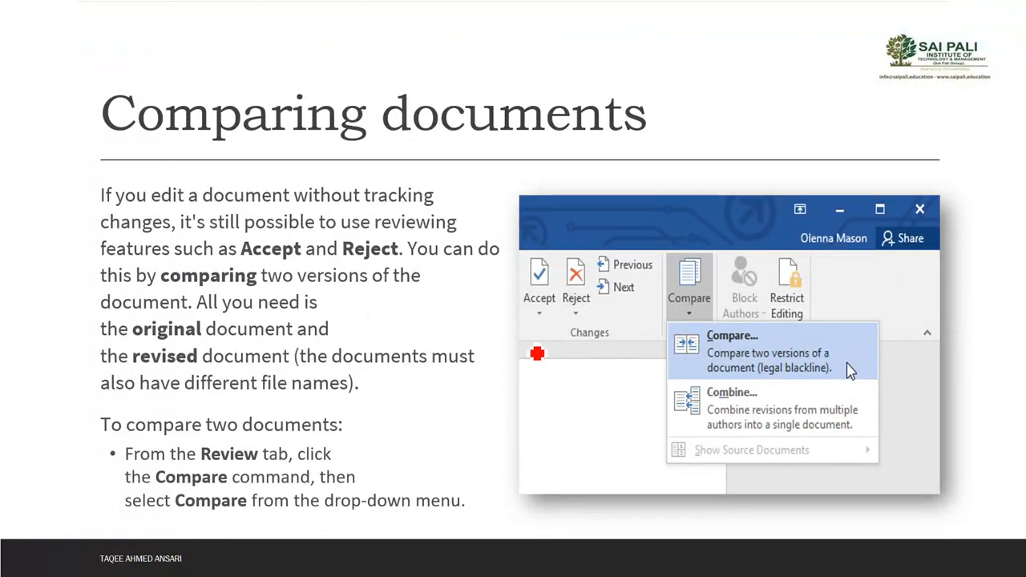